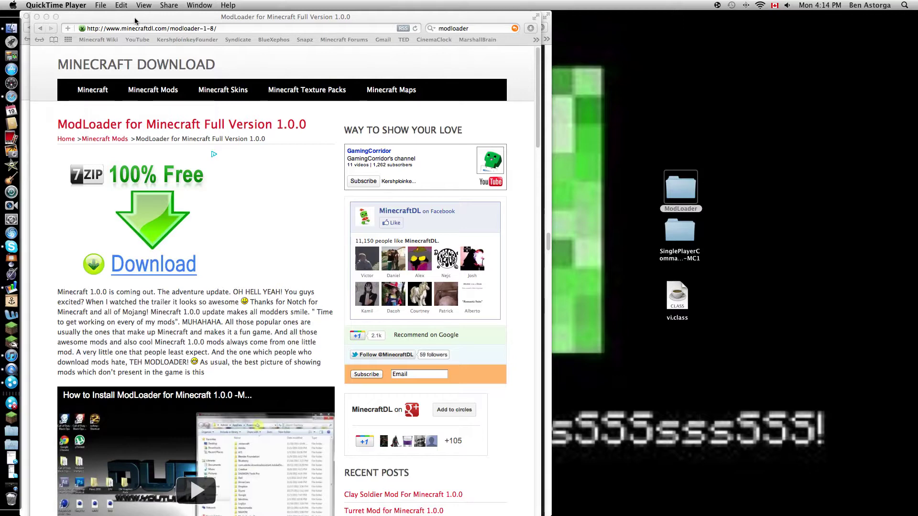
- Scroll Safari to the install steps and follow the 'Download ModLoader for Minecraft Full Version 1.0.0' link
{"action": "left_click", "coordinate": [226, 27]}
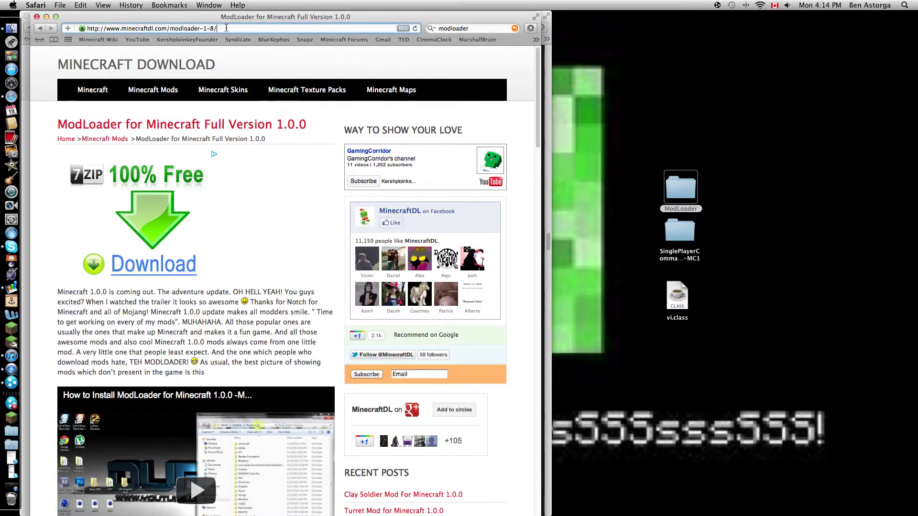
{"action": "scroll", "coordinate": [258, 215], "scroll_direction": "down", "scroll_amount": 5}
{"action": "scroll", "coordinate": [267, 260], "scroll_direction": "up", "scroll_amount": 5}
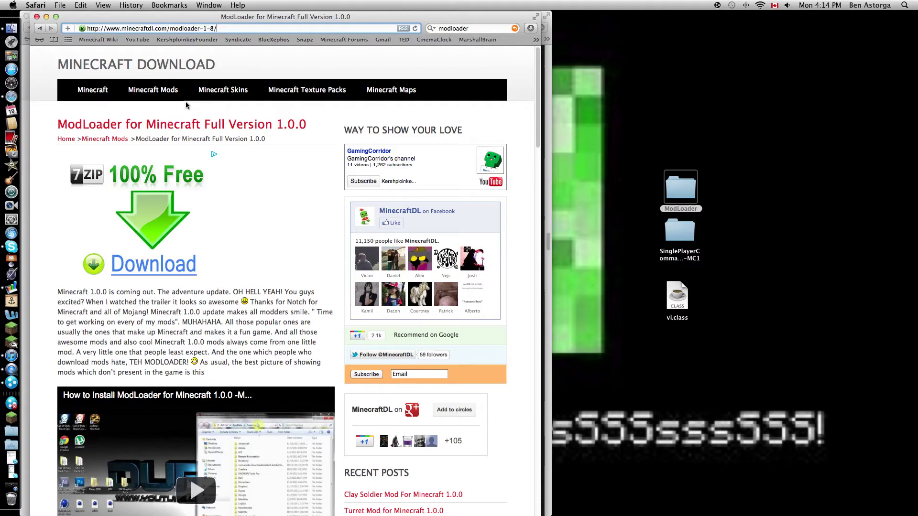
{"action": "scroll", "coordinate": [223, 191], "scroll_direction": "down", "scroll_amount": 10}
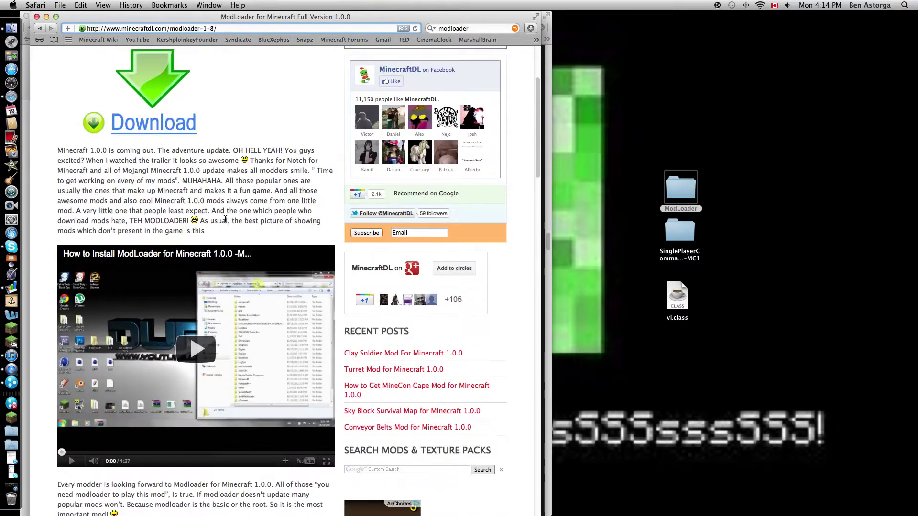
{"action": "scroll", "coordinate": [227, 229], "scroll_direction": "down", "scroll_amount": 2}
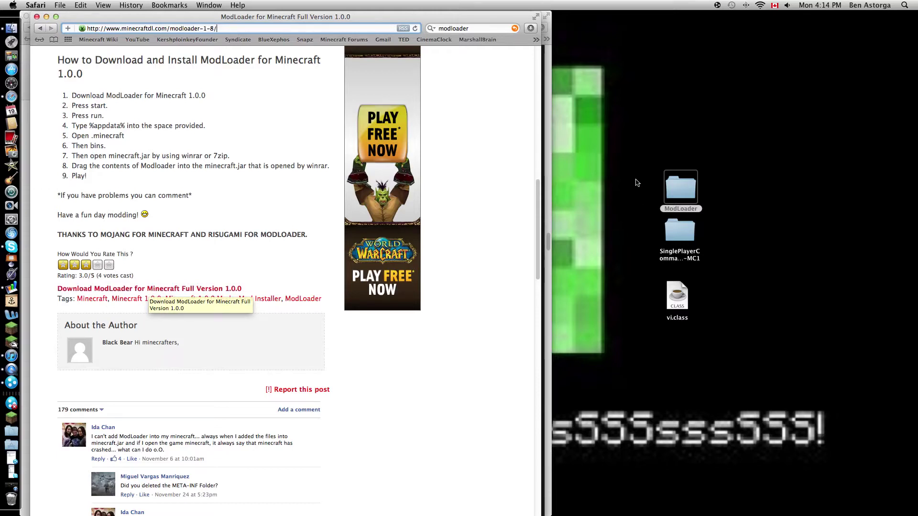
{"action": "left_click", "coordinate": [151, 289]}
- Drag the old ModLoader and SinglePlayerCommands folders from the desktop to the Trash
{"action": "left_click_drag", "start_coordinate": [13, 503], "coordinate": [14, 505]}
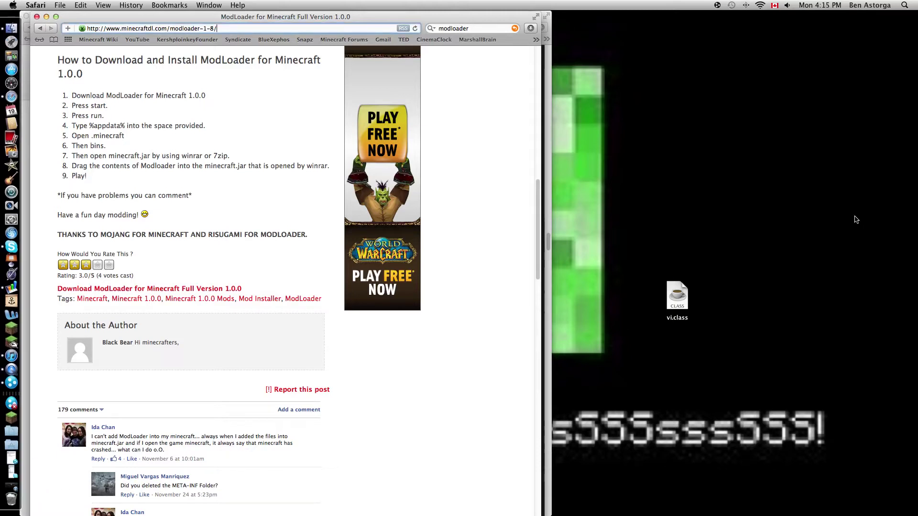
{"action": "left_click_drag", "start_coordinate": [677, 297], "coordinate": [12, 500]}
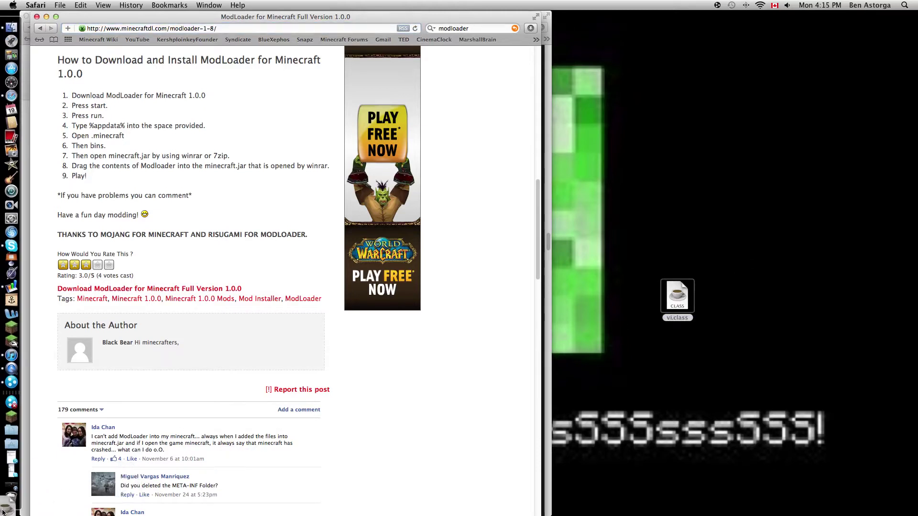
{"action": "scroll", "coordinate": [292, 365], "scroll_direction": "up", "scroll_amount": 2}
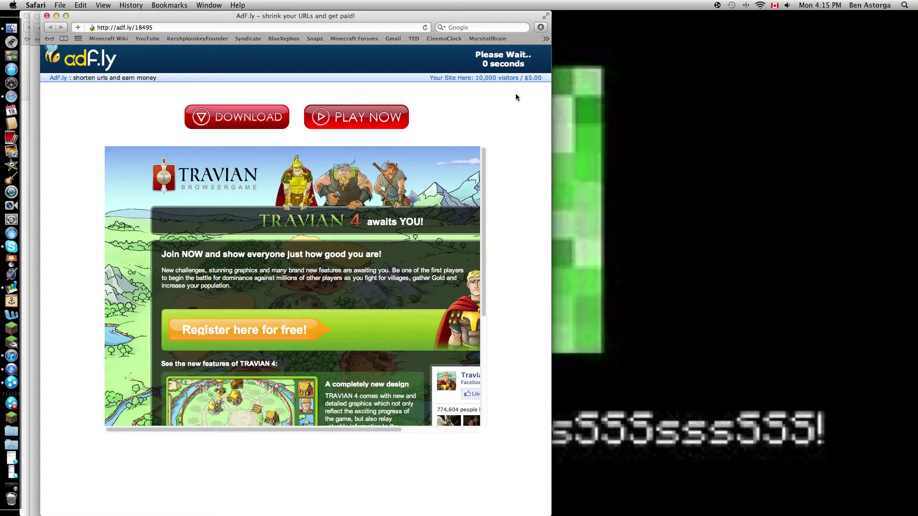
- Skip the adf.ly ad to get ModLoader, close that window, and drag the ModLoader folder to the desktop
{"action": "left_click", "coordinate": [515, 63]}
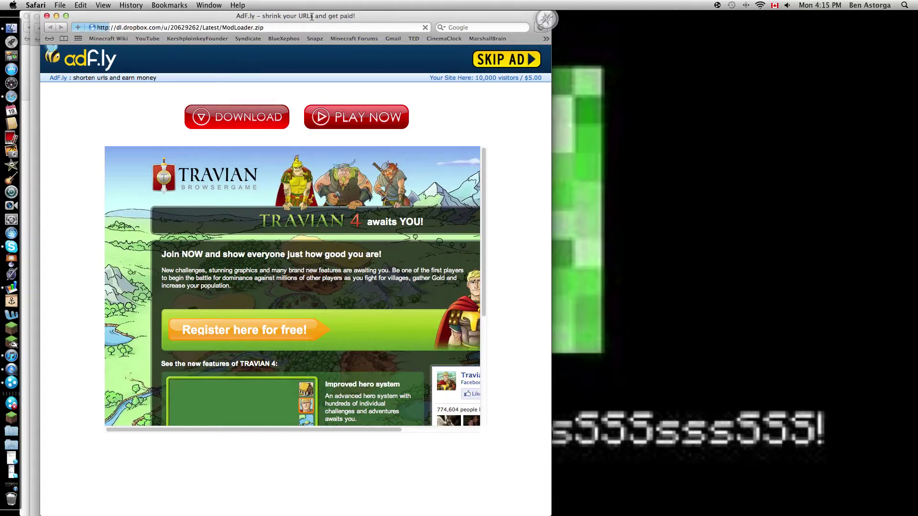
{"action": "left_click", "coordinate": [48, 16]}
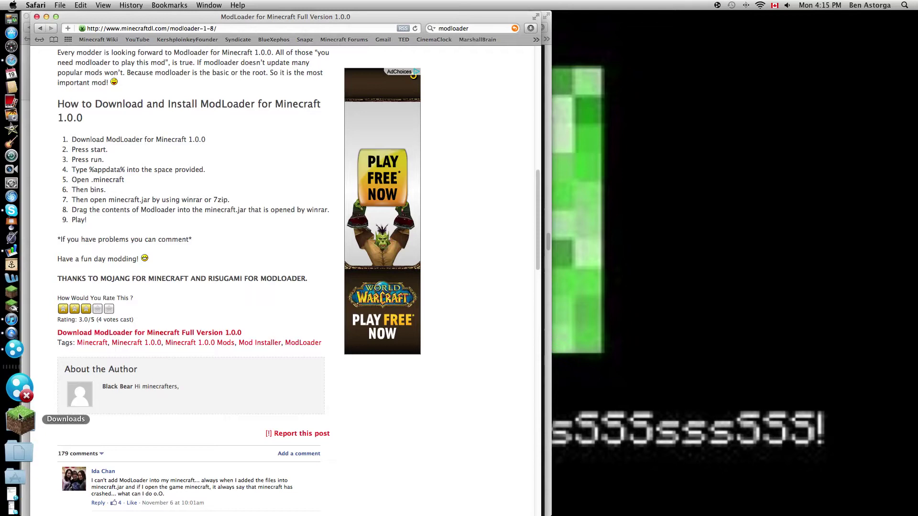
{"action": "left_click", "coordinate": [20, 437]}
{"action": "left_click", "coordinate": [84, 420]}
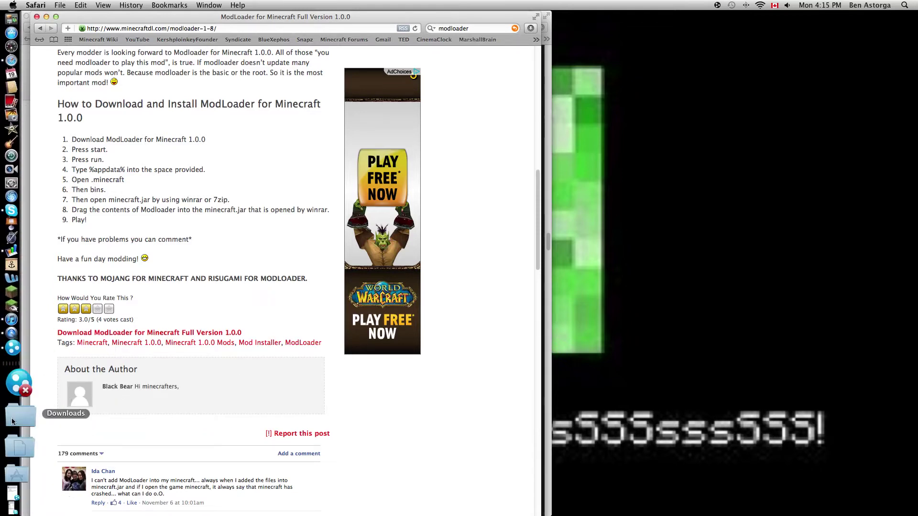
{"action": "left_click", "coordinate": [11, 418]}
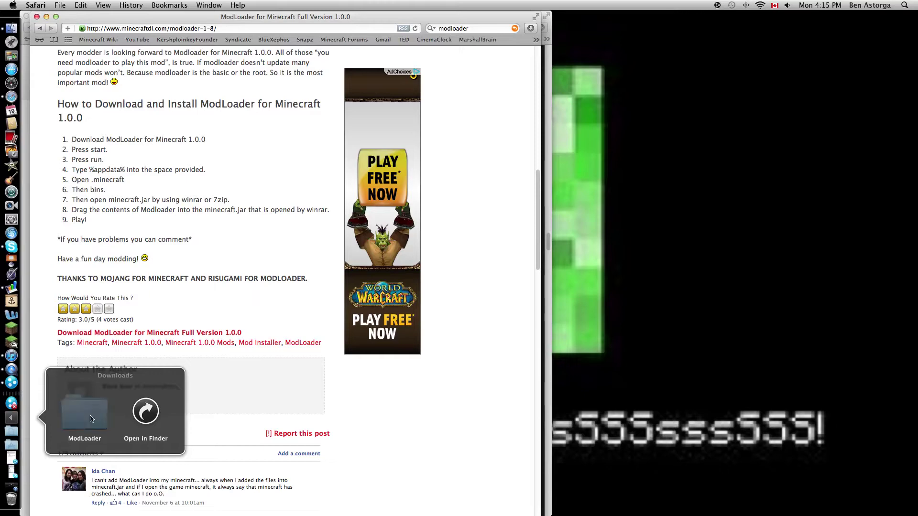
{"action": "left_click_drag", "start_coordinate": [90, 418], "coordinate": [696, 276]}
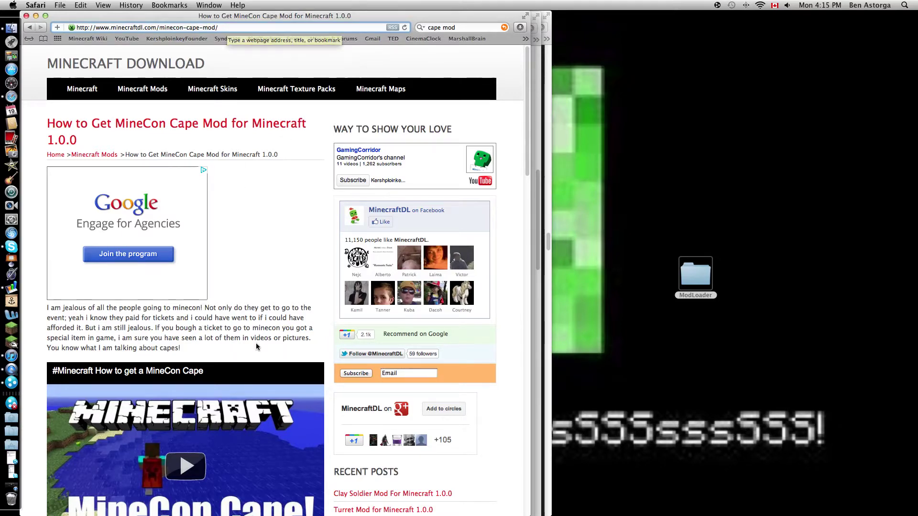
- Scroll the 'How to Get MineCon Cape Mod for Minecraft 1.0.0' article to find its download link
{"action": "scroll", "coordinate": [256, 345], "scroll_direction": "down", "scroll_amount": 10}
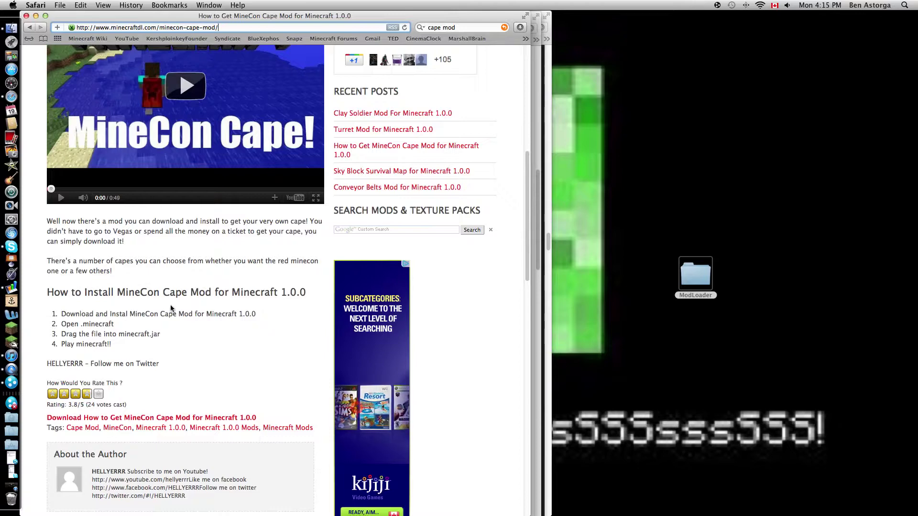
{"action": "scroll", "coordinate": [173, 310], "scroll_direction": "up", "scroll_amount": 10}
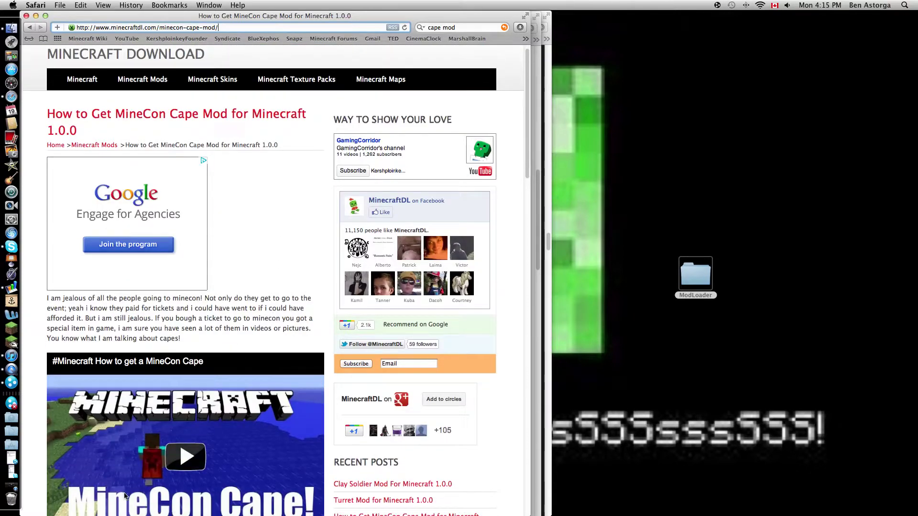
{"action": "scroll", "coordinate": [153, 476], "scroll_direction": "down", "scroll_amount": 15}
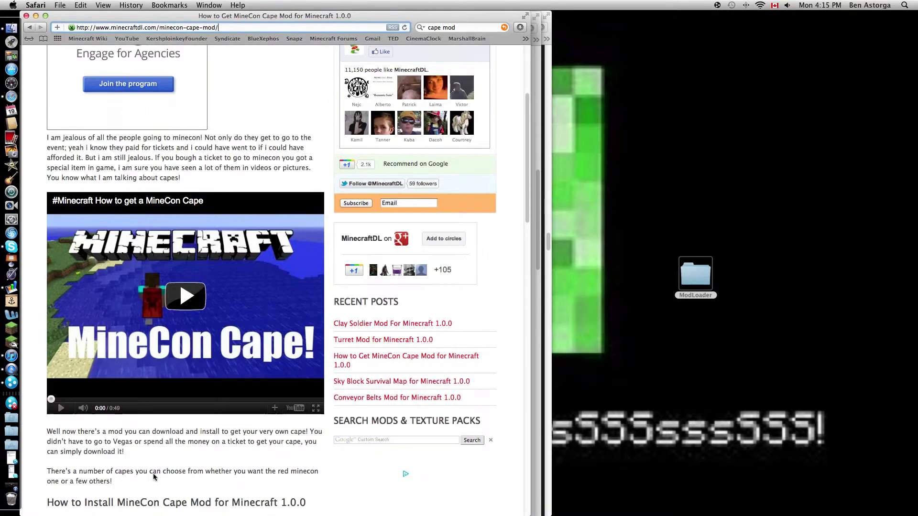
{"action": "scroll", "coordinate": [147, 478], "scroll_direction": "up", "scroll_amount": 1}
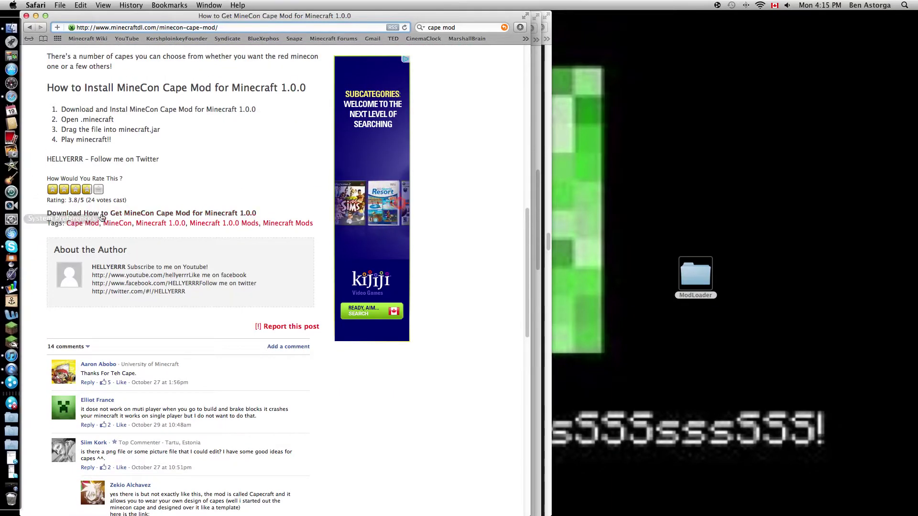
{"action": "scroll", "coordinate": [200, 319], "scroll_direction": "up", "scroll_amount": 6}
{"action": "scroll", "coordinate": [200, 319], "scroll_direction": "down", "scroll_amount": 4}
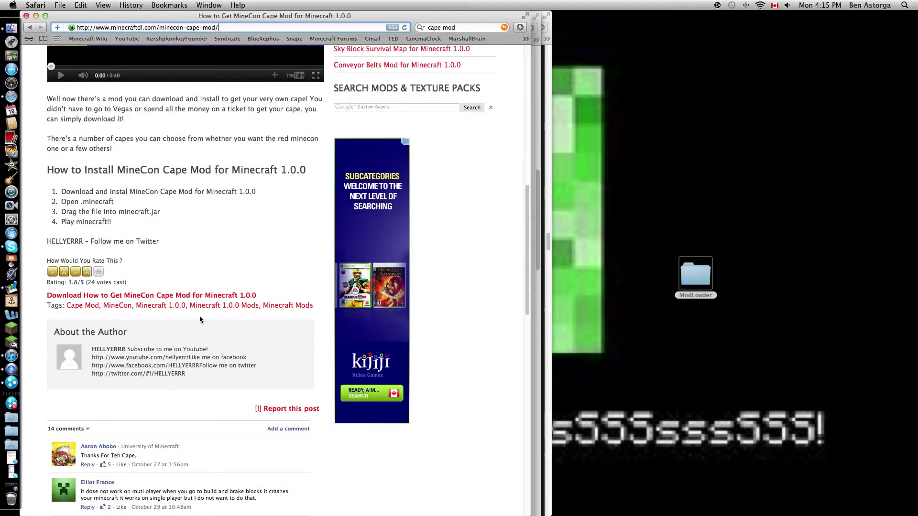
- Get past AdCraft to download Minecon Cape Mod 1.0.0.zip, then move vi.class onto the desktop
{"action": "left_click", "coordinate": [179, 295]}
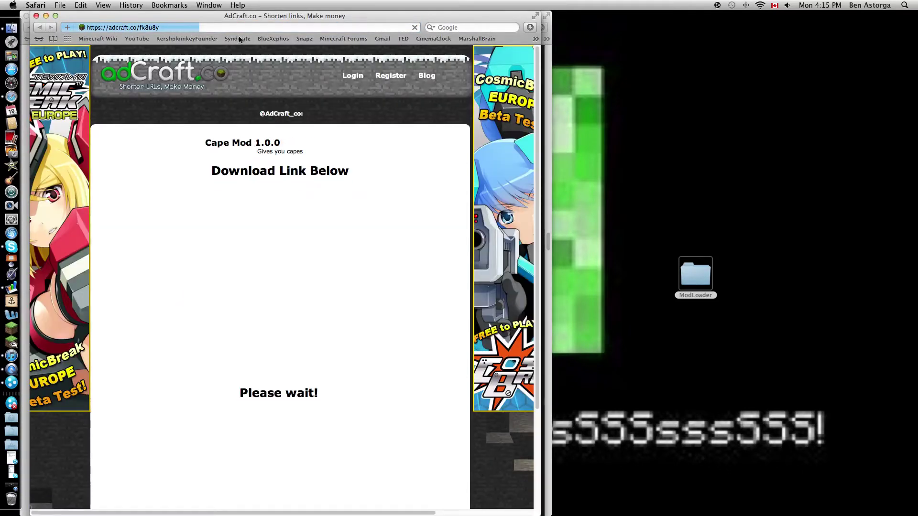
{"action": "scroll", "coordinate": [301, 258], "scroll_direction": "down", "scroll_amount": 1}
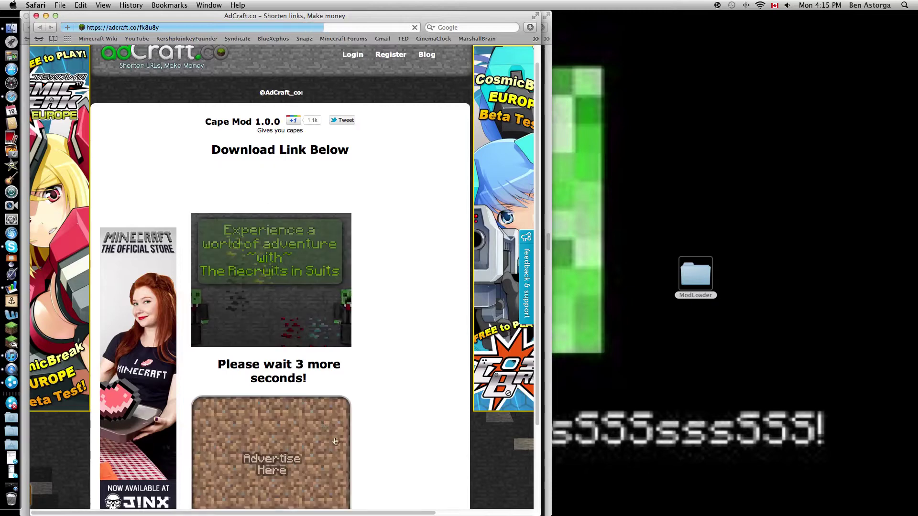
{"action": "scroll", "coordinate": [310, 397], "scroll_direction": "down", "scroll_amount": 4}
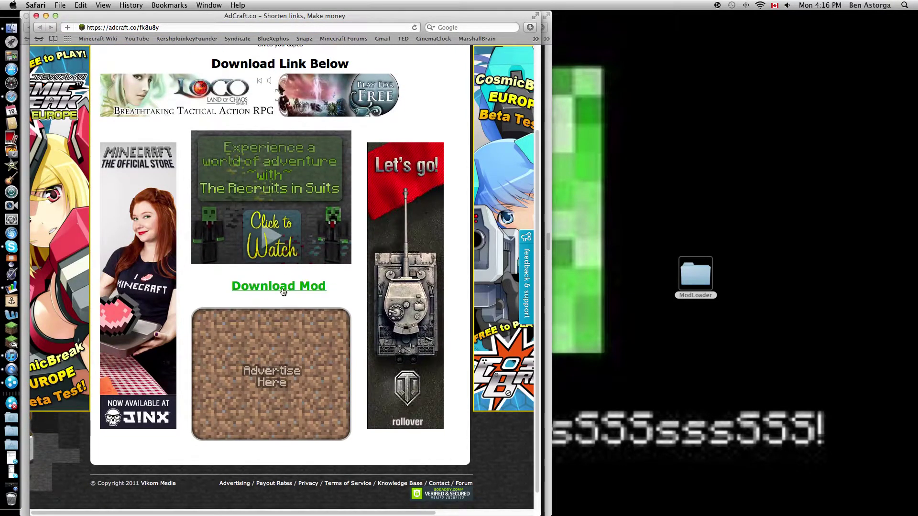
{"action": "left_click", "coordinate": [282, 286]}
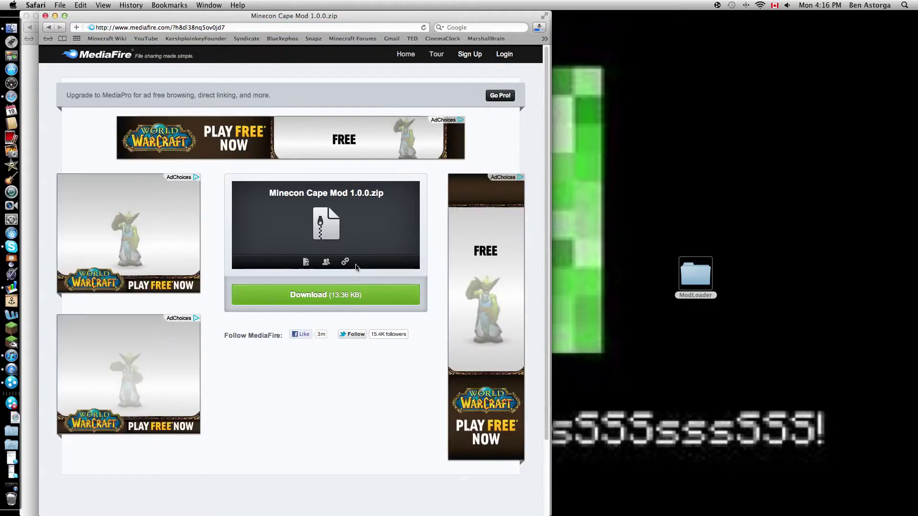
{"action": "left_click", "coordinate": [10, 417]}
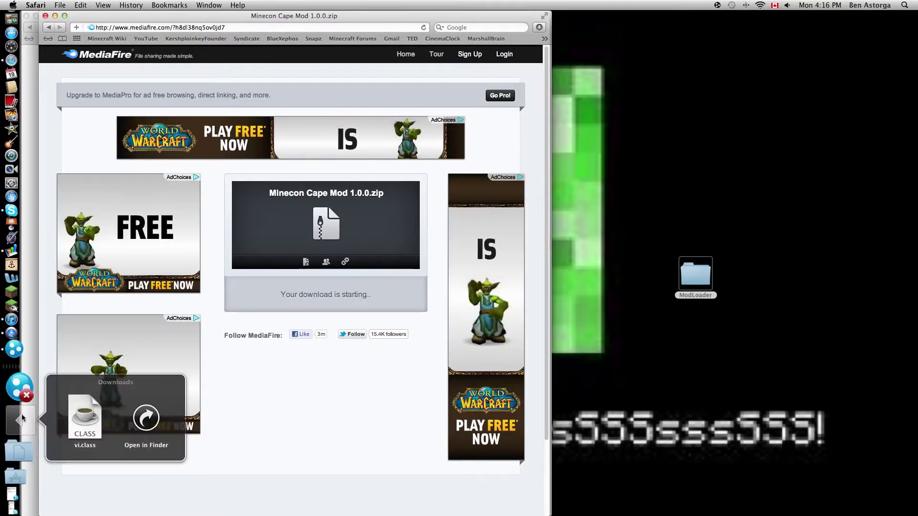
{"action": "left_click_drag", "start_coordinate": [106, 425], "coordinate": [719, 366]}
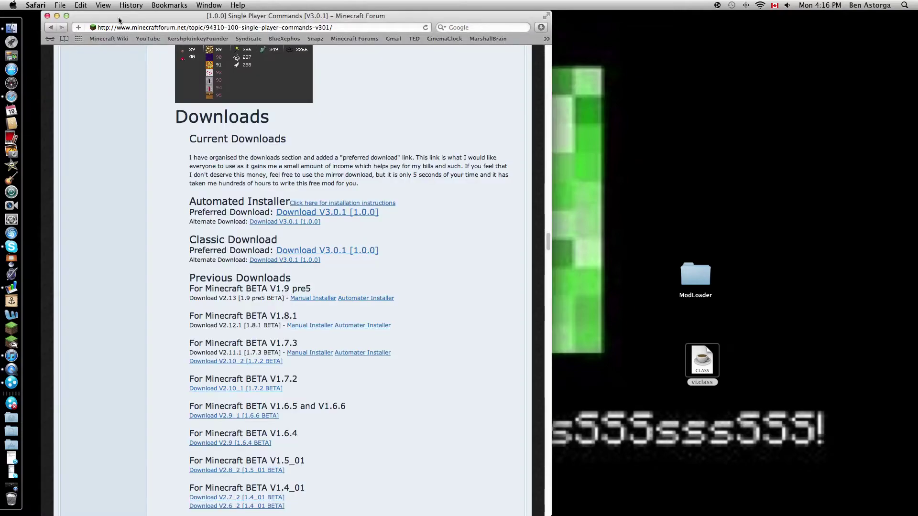
- Shift Safari left and follow the thread's Classic 'Download V3.0.1 [1.0.0]' link
{"action": "left_click_drag", "start_coordinate": [134, 15], "coordinate": [115, 16]}
{"action": "scroll", "coordinate": [425, 386], "scroll_direction": "down", "scroll_amount": 15}
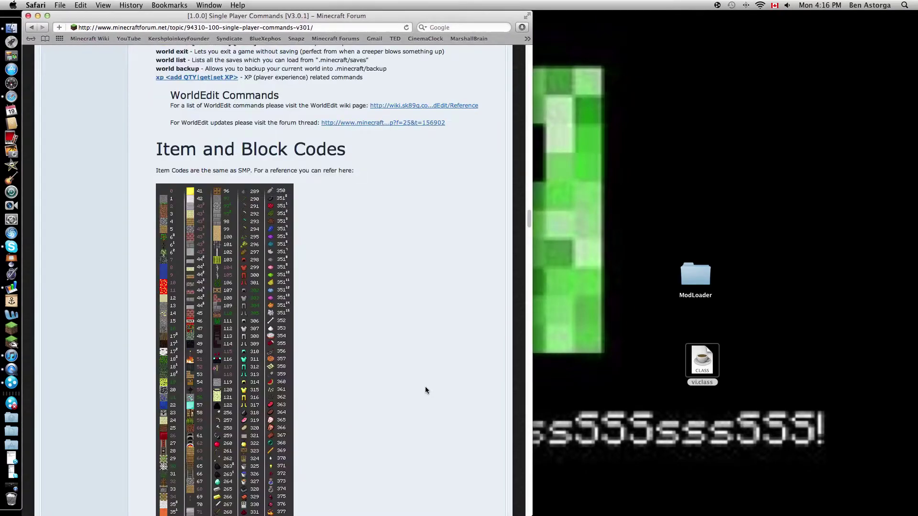
{"action": "scroll", "coordinate": [419, 398], "scroll_direction": "up", "scroll_amount": 10}
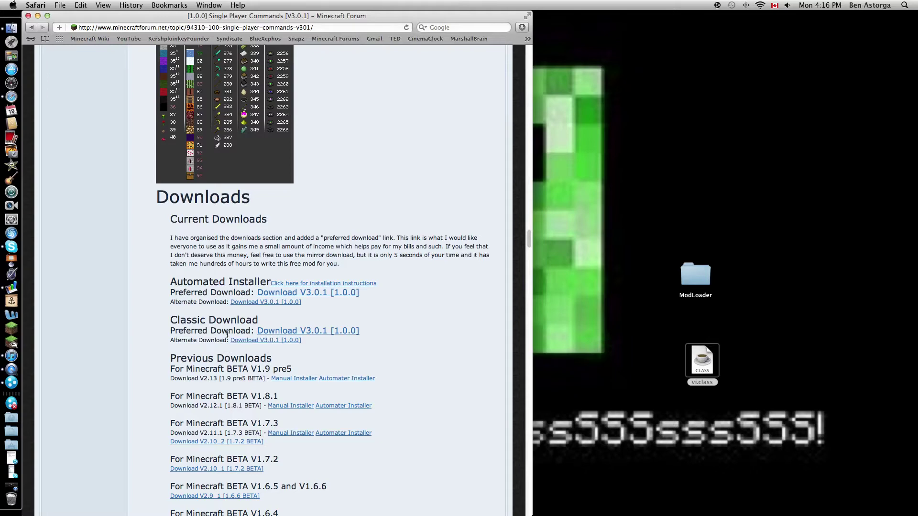
{"action": "left_click", "coordinate": [281, 331]}
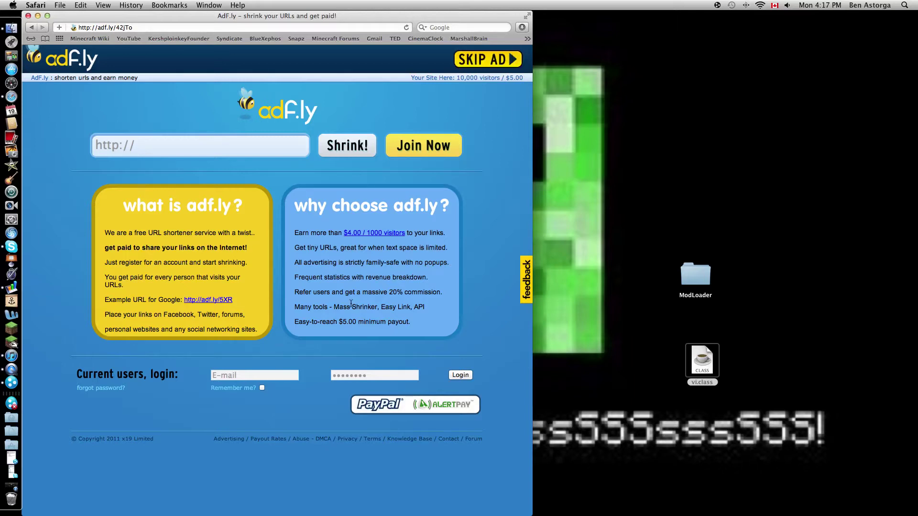
- Skip the ad, move the downloaded SinglePlayerCommands-MC1 folder to the desktop, and close Safari
{"action": "left_click", "coordinate": [506, 64]}
{"action": "left_click", "coordinate": [18, 424]}
{"action": "left_click_drag", "start_coordinate": [94, 433], "coordinate": [687, 219]}
{"action": "double_click", "coordinate": [686, 220]}
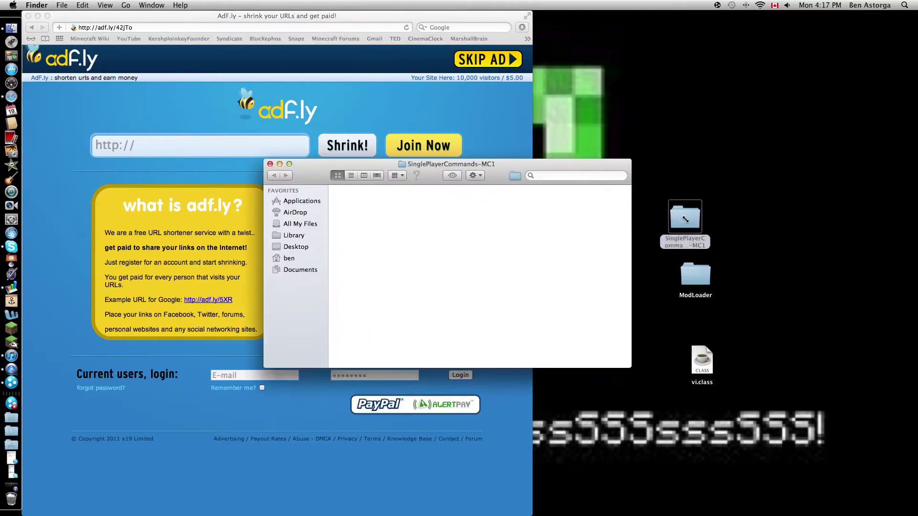
{"action": "scroll", "coordinate": [289, 174], "scroll_direction": "down", "scroll_amount": 5}
{"action": "left_click", "coordinate": [270, 164]}
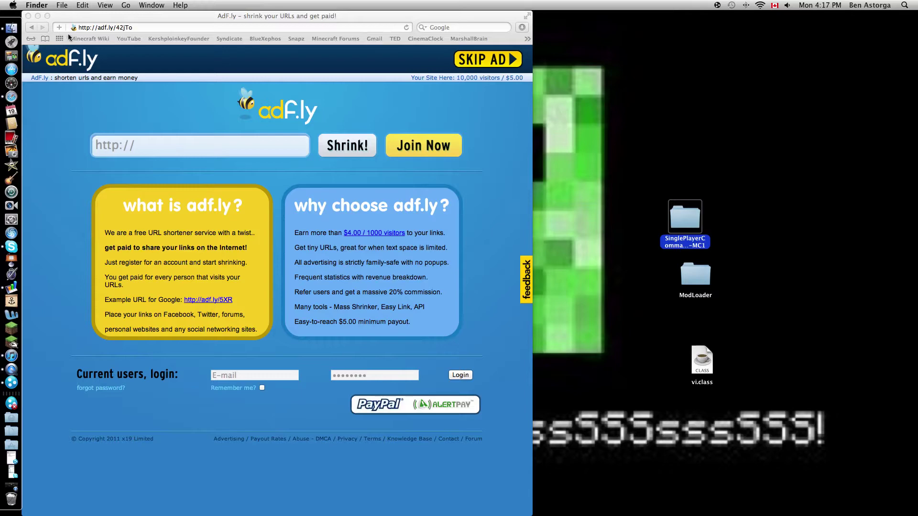
{"action": "left_click", "coordinate": [28, 17]}
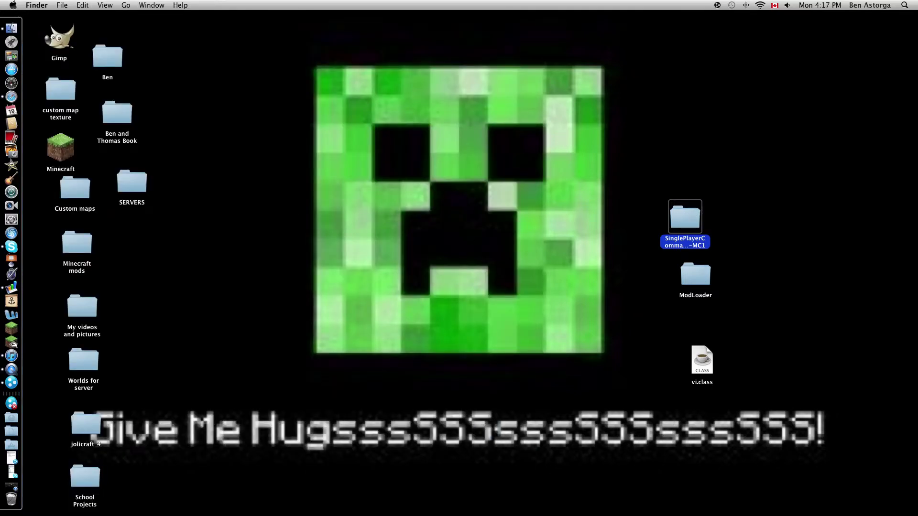
- Use Go to Folder to jump to ~/library
{"action": "left_click", "coordinate": [127, 5]}
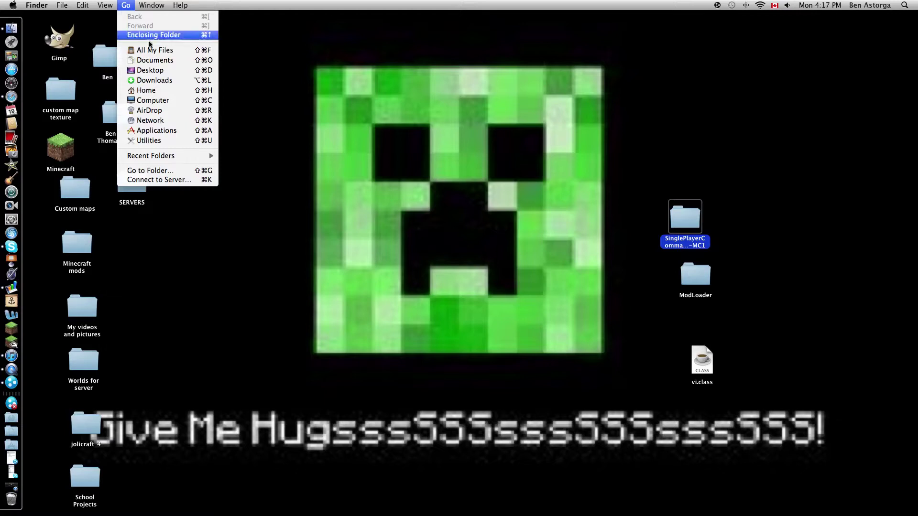
{"action": "left_click", "coordinate": [184, 170]}
{"action": "left_click", "coordinate": [415, 160]}
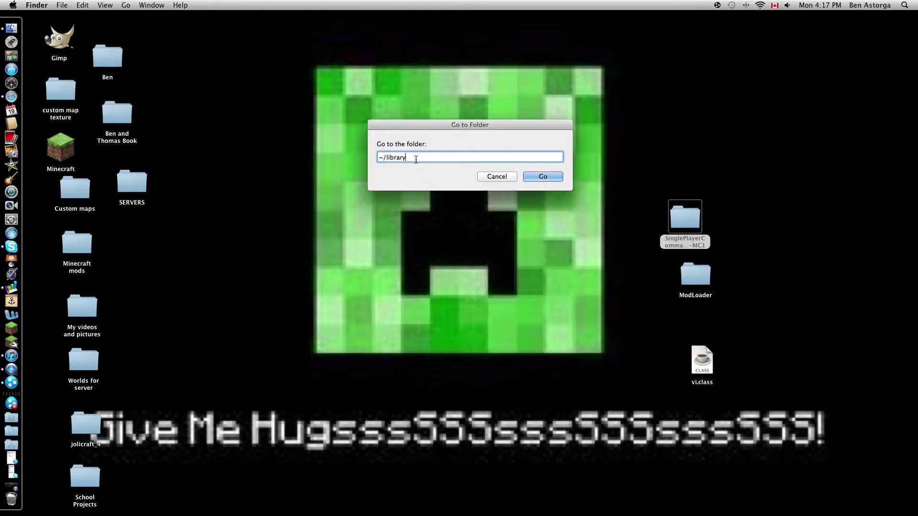
{"action": "left_click", "coordinate": [386, 158]}
{"action": "left_click", "coordinate": [542, 177]}
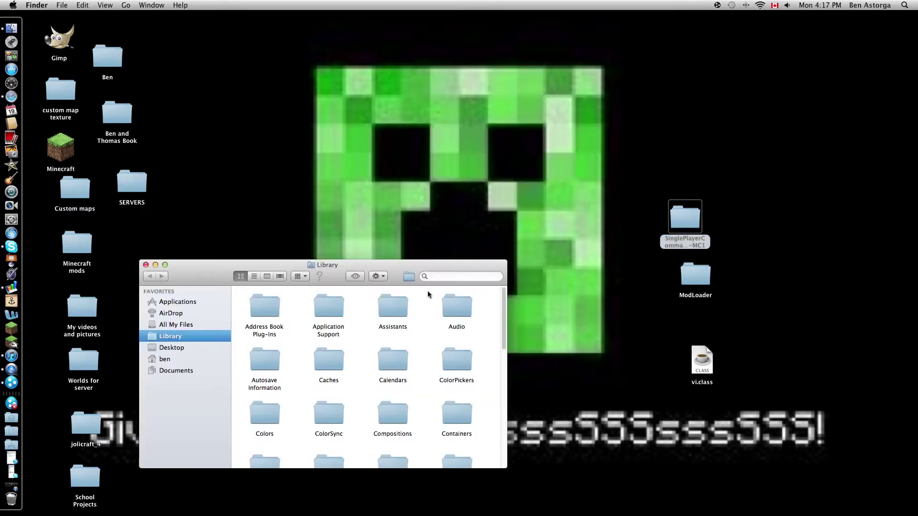
- Browse into Application Support > minecraft > bin
{"action": "left_click_drag", "start_coordinate": [335, 279], "coordinate": [383, 203]}
{"action": "scroll", "coordinate": [397, 286], "scroll_direction": "down", "scroll_amount": 2}
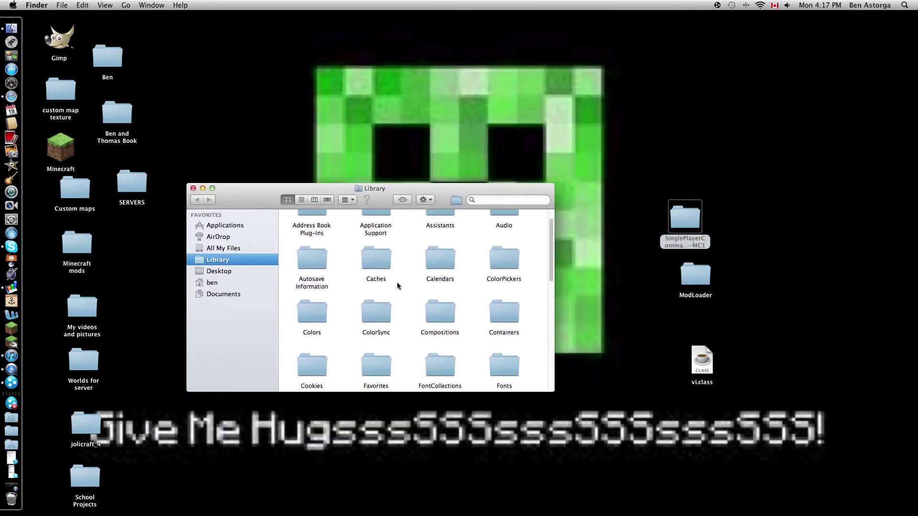
{"action": "scroll", "coordinate": [397, 286], "scroll_direction": "up", "scroll_amount": 1}
{"action": "left_click", "coordinate": [377, 241]}
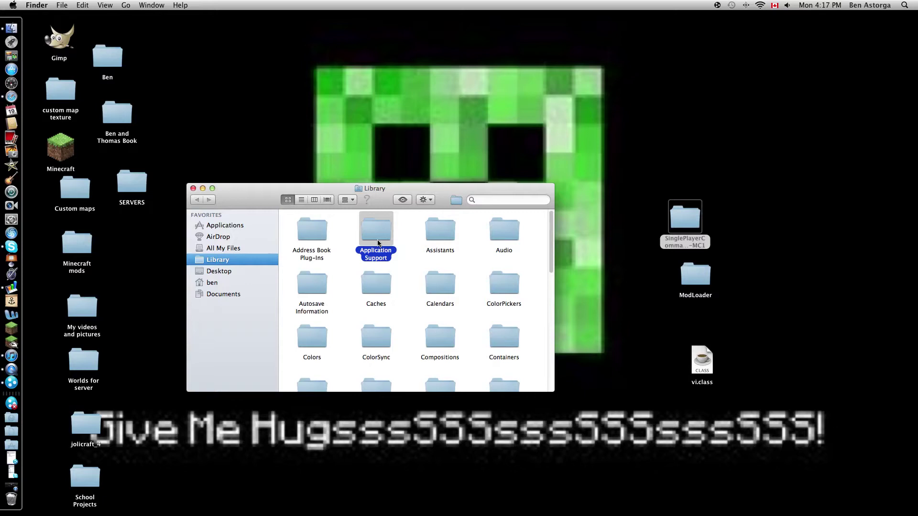
{"action": "double_click", "coordinate": [378, 243]}
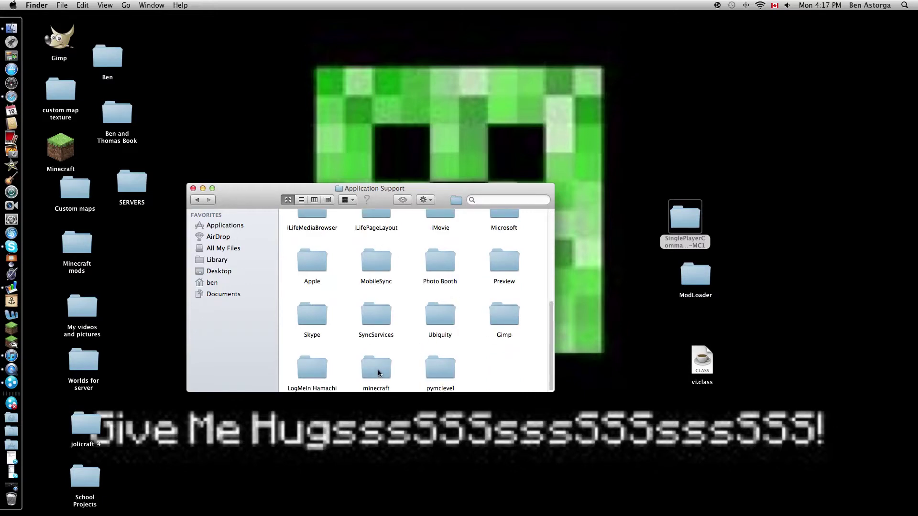
{"action": "double_click", "coordinate": [378, 370]}
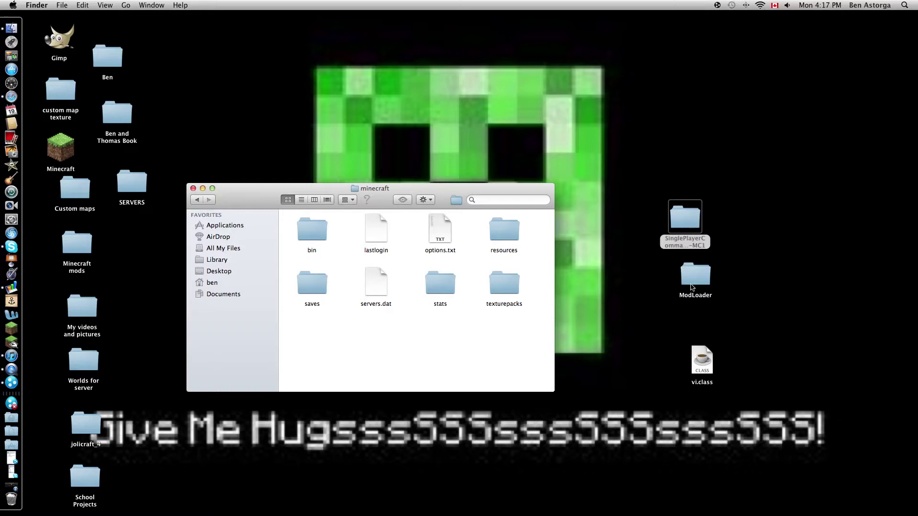
{"action": "double_click", "coordinate": [311, 232]}
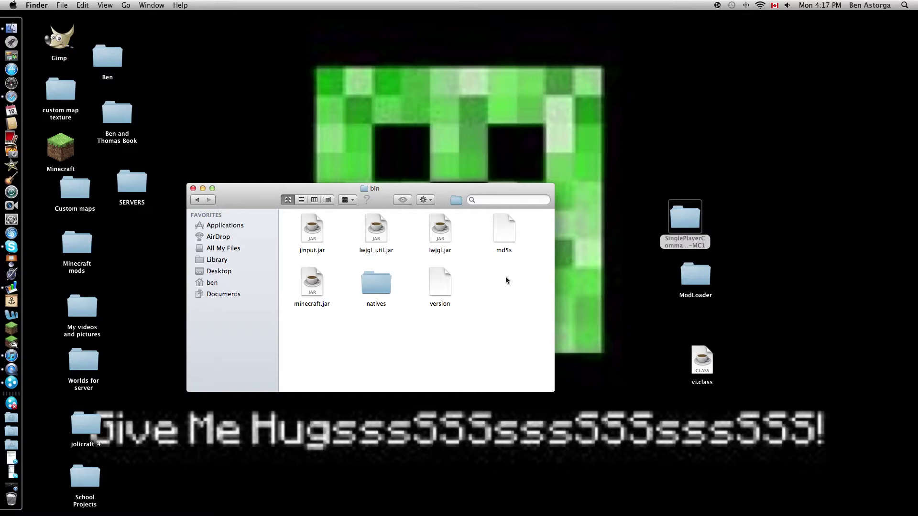
- Rename minecraft.jar to minecraft.jar.zip and confirm using the .zip extension
{"action": "left_click", "coordinate": [328, 309]}
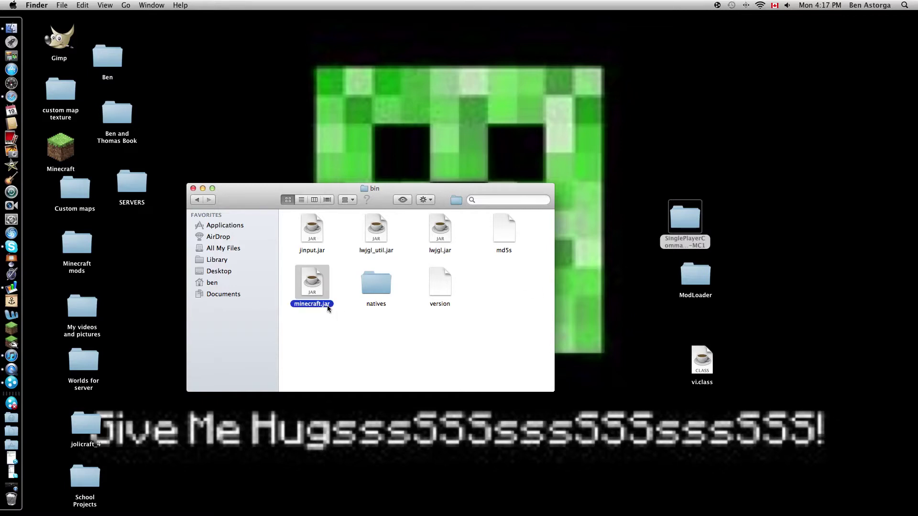
{"action": "key", "text": "super+Right"}
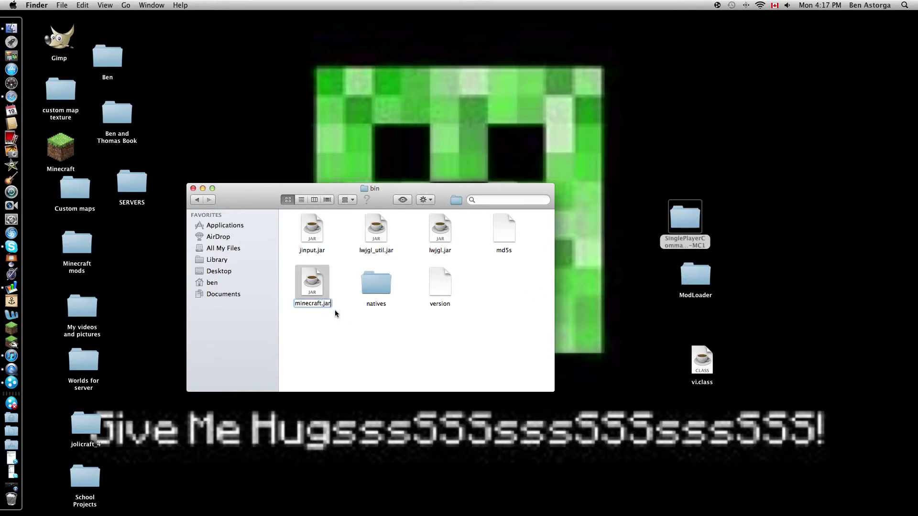
{"action": "type", "text": ","}
{"action": "key", "text": "BackSpace"}
{"action": "type", "text": ".zip"}
{"action": "key", "text": "Return"}
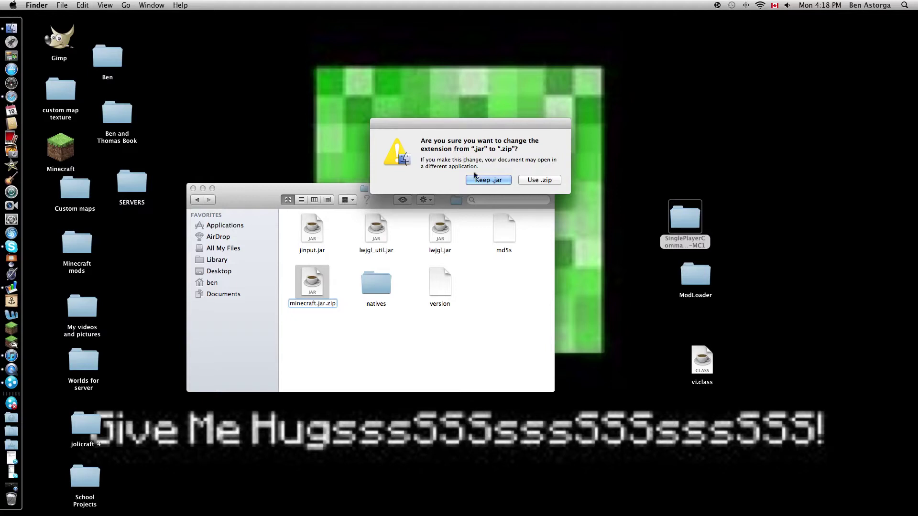
{"action": "left_click", "coordinate": [537, 179]}
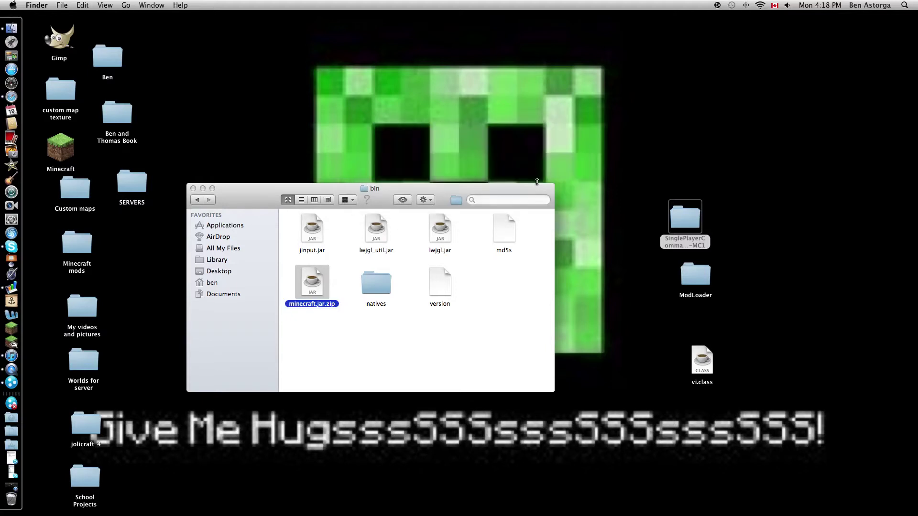
- Extract minecraft.jar.zip and open the resulting minecraft.jar folder of class files
{"action": "double_click", "coordinate": [312, 287]}
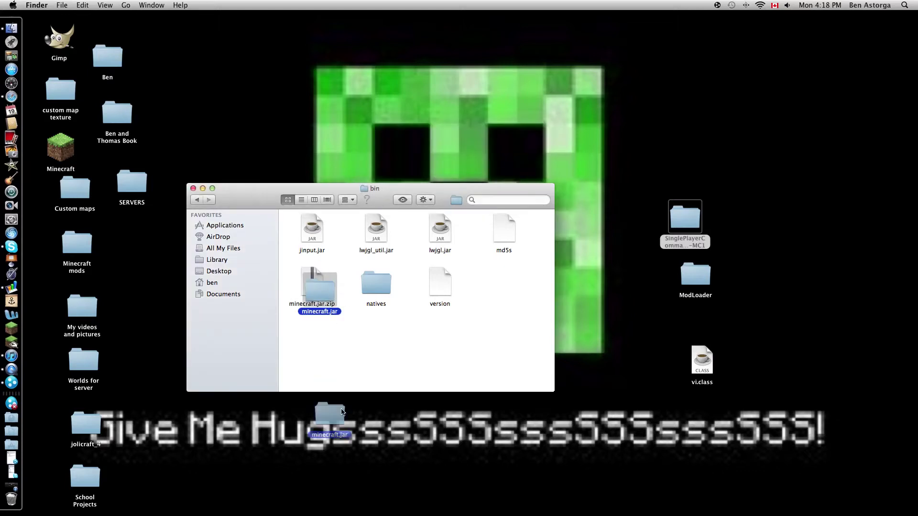
{"action": "double_click", "coordinate": [326, 333]}
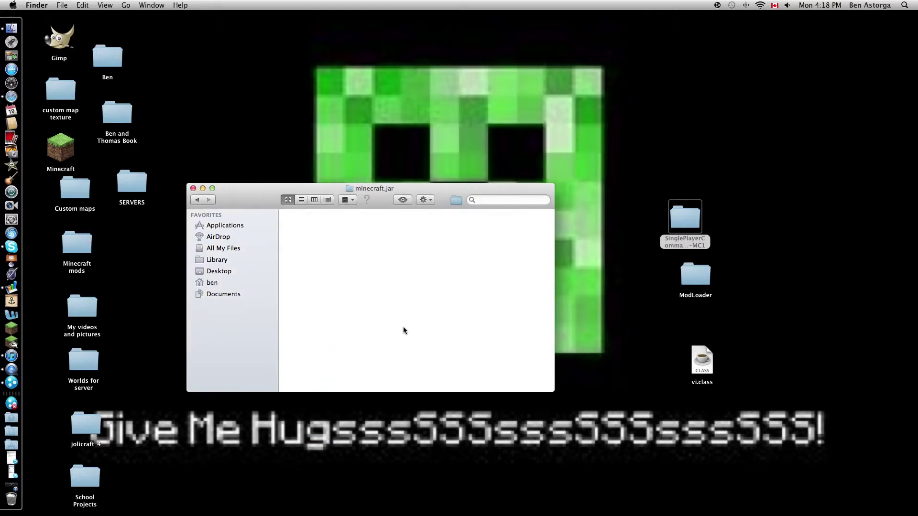
{"action": "scroll", "coordinate": [416, 342], "scroll_direction": "down", "scroll_amount": 15}
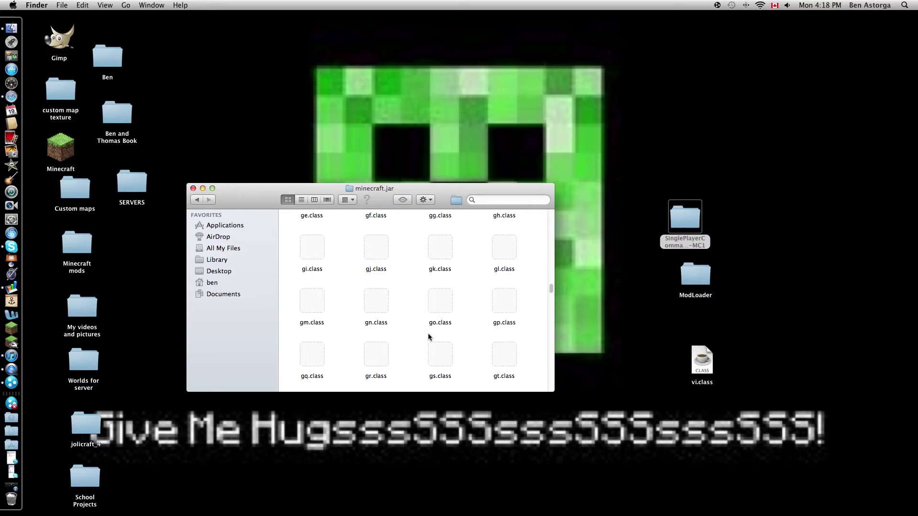
{"action": "scroll", "coordinate": [428, 334], "scroll_direction": "down", "scroll_amount": 10}
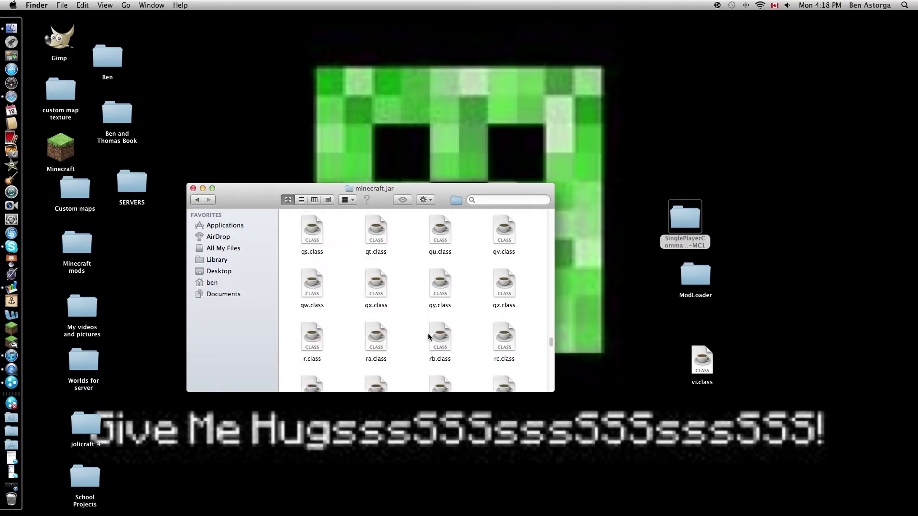
{"action": "left_click", "coordinate": [196, 201]}
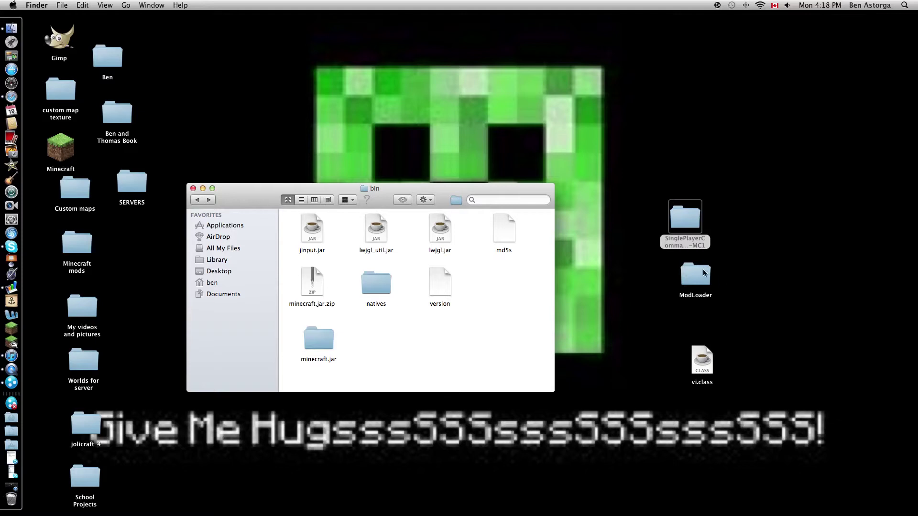
{"action": "left_click_drag", "start_coordinate": [703, 273], "coordinate": [670, 290]}
{"action": "left_click", "coordinate": [324, 350]}
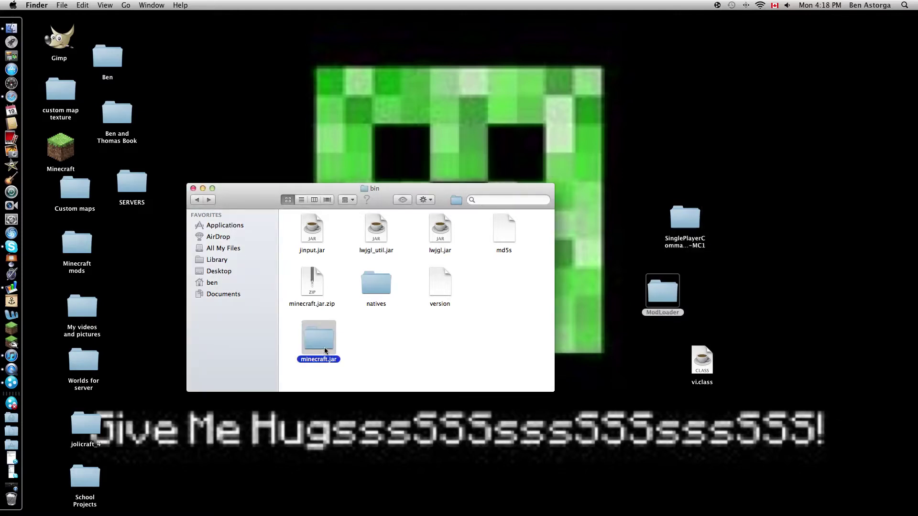
{"action": "double_click", "coordinate": [324, 350]}
{"action": "scroll", "coordinate": [387, 314], "scroll_direction": "up", "scroll_amount": 15}
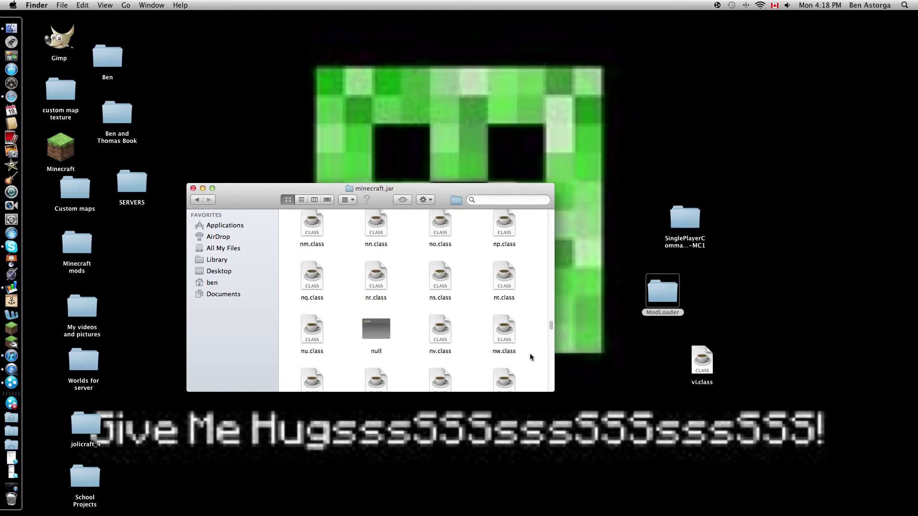
{"action": "scroll", "coordinate": [442, 293], "scroll_direction": "up", "scroll_amount": 15}
{"action": "left_click", "coordinate": [668, 295]}
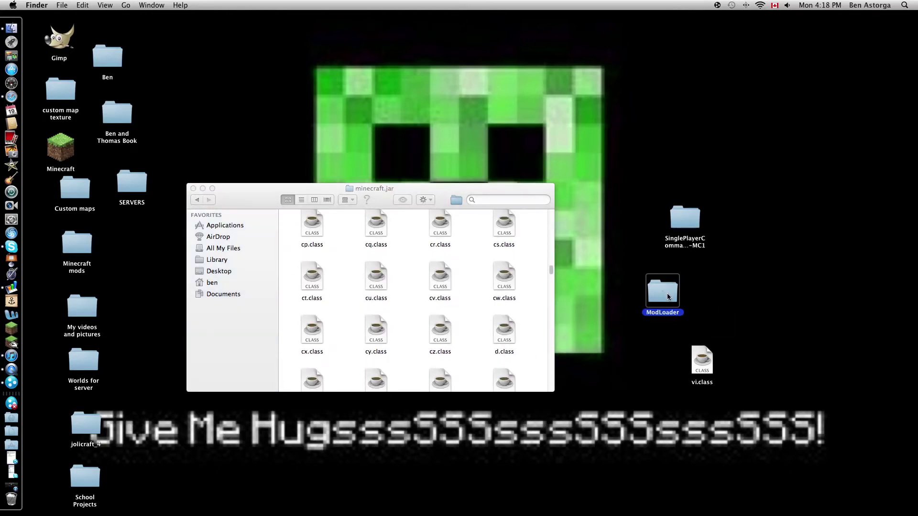
- Open the ModLoader folder and arrange its window beside the minecraft.jar window
{"action": "double_click", "coordinate": [668, 296]}
{"action": "left_click_drag", "start_coordinate": [429, 203], "coordinate": [762, 186]}
{"action": "left_click", "coordinate": [437, 190]}
{"action": "left_click_drag", "start_coordinate": [438, 190], "coordinate": [340, 177]}
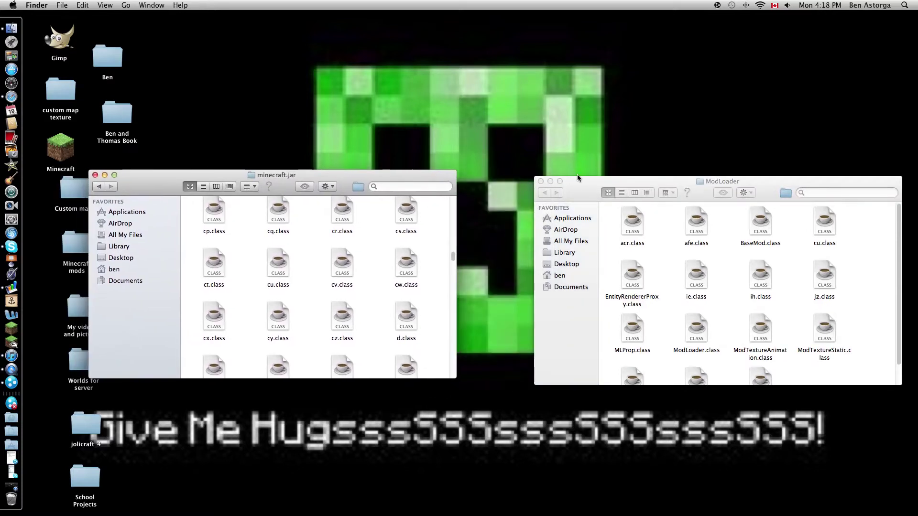
{"action": "left_click_drag", "start_coordinate": [581, 186], "coordinate": [518, 177]}
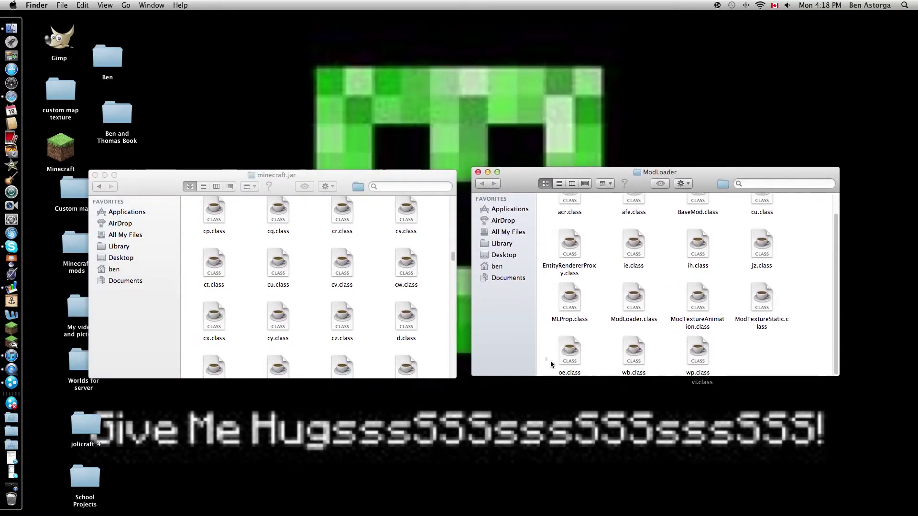
- Drag all ModLoader class files into minecraft.jar, choosing Replace with Apply to All
{"action": "left_click_drag", "start_coordinate": [552, 363], "coordinate": [860, 163]}
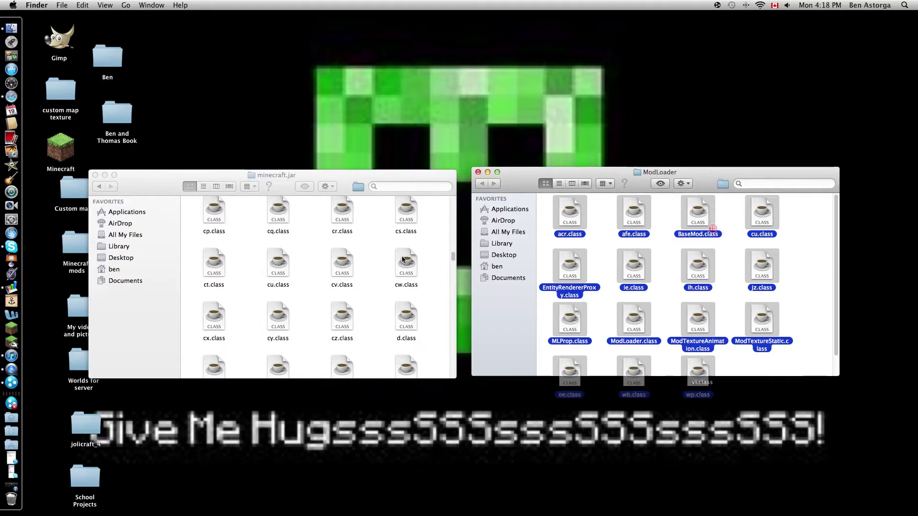
{"action": "left_click_drag", "start_coordinate": [711, 224], "coordinate": [308, 245]}
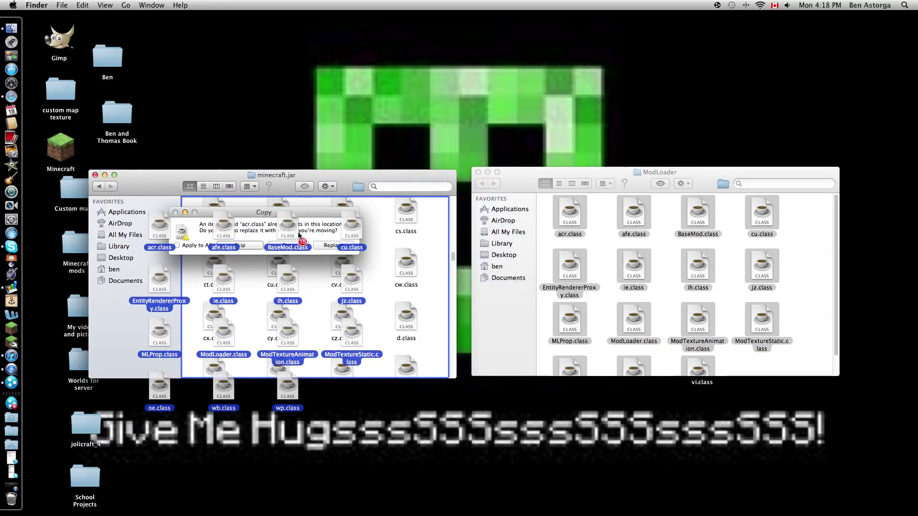
{"action": "left_click", "coordinate": [333, 245]}
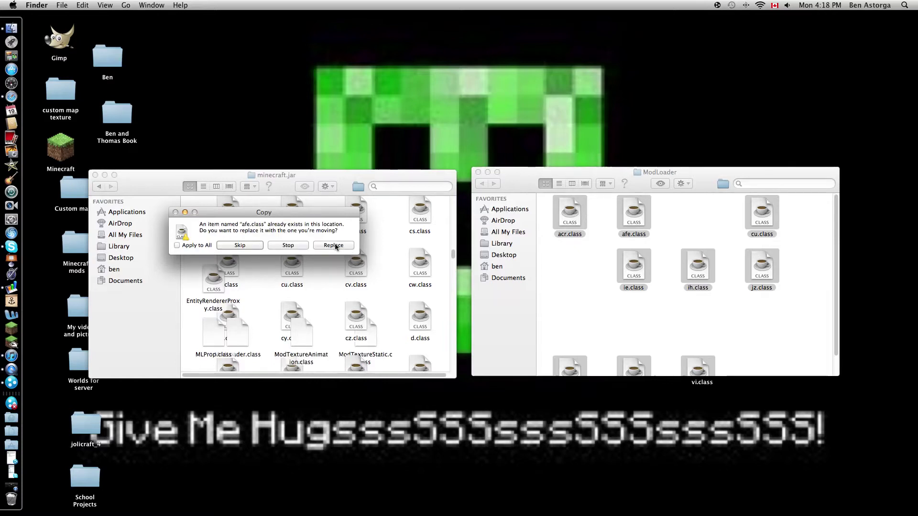
{"action": "left_click", "coordinate": [333, 240]}
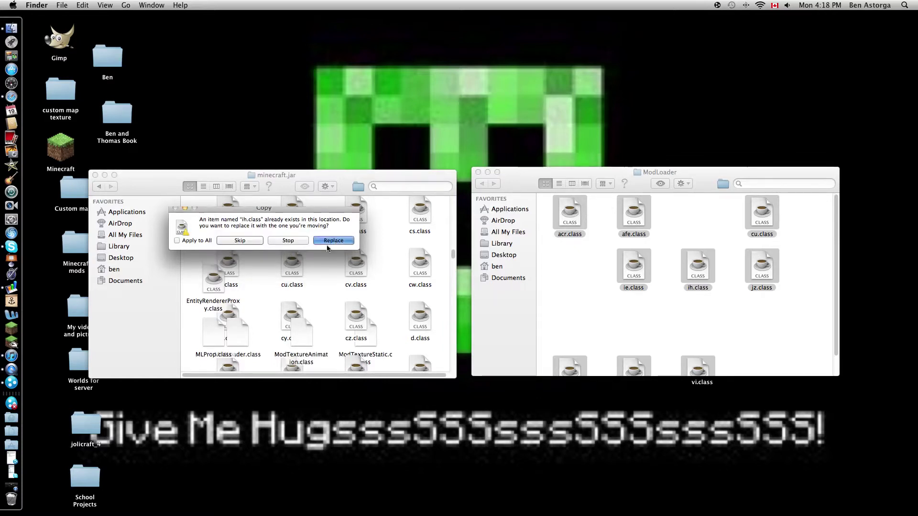
{"action": "left_click", "coordinate": [177, 245]}
{"action": "left_click", "coordinate": [325, 246]}
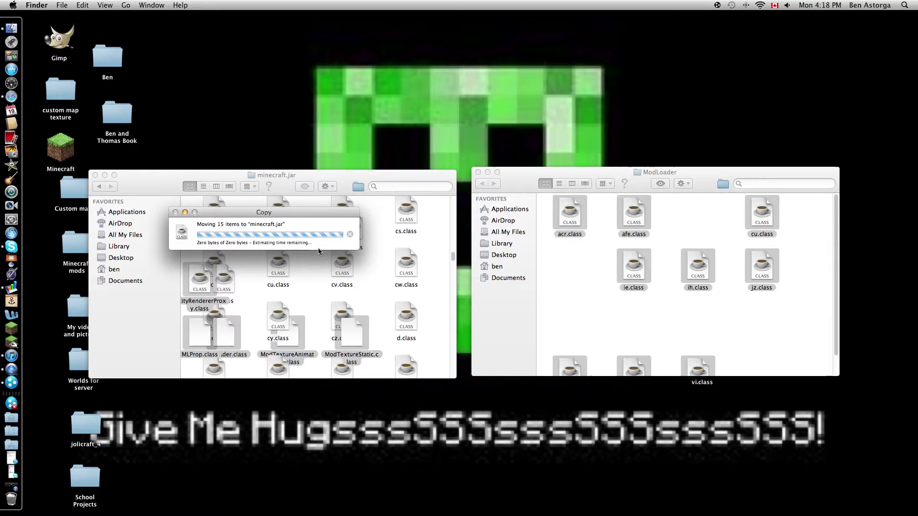
- Close the emptied ModLoader window and drag its folder to the Trash
{"action": "left_click_drag", "start_coordinate": [307, 179], "coordinate": [331, 153]}
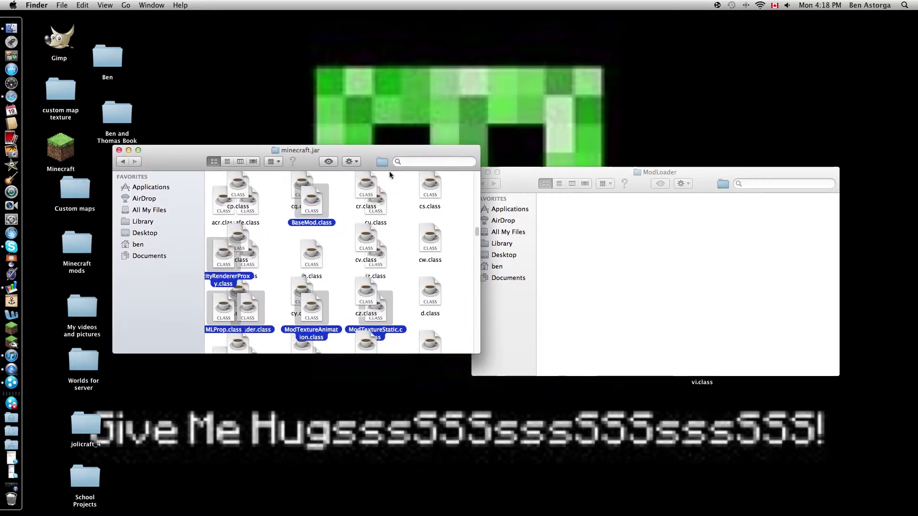
{"action": "left_click", "coordinate": [492, 173]}
{"action": "left_click", "coordinate": [479, 172]}
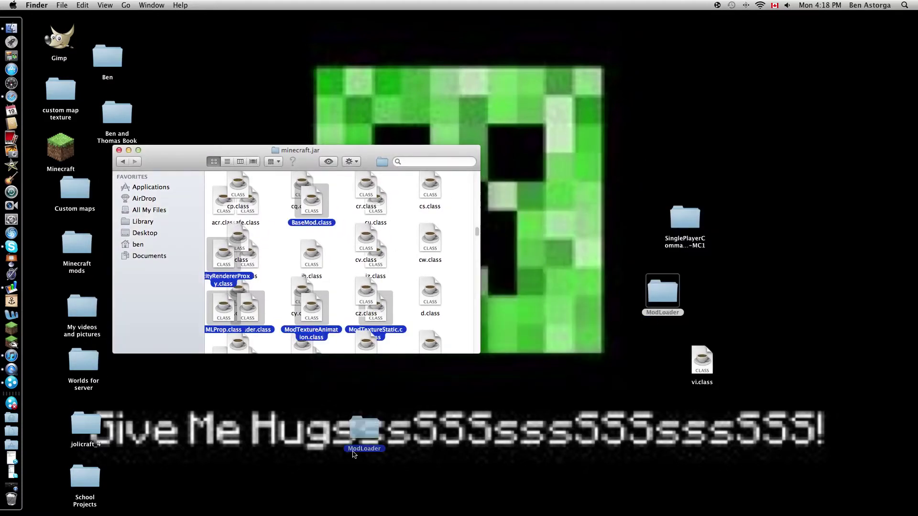
{"action": "left_click_drag", "start_coordinate": [23, 509], "coordinate": [24, 507]}
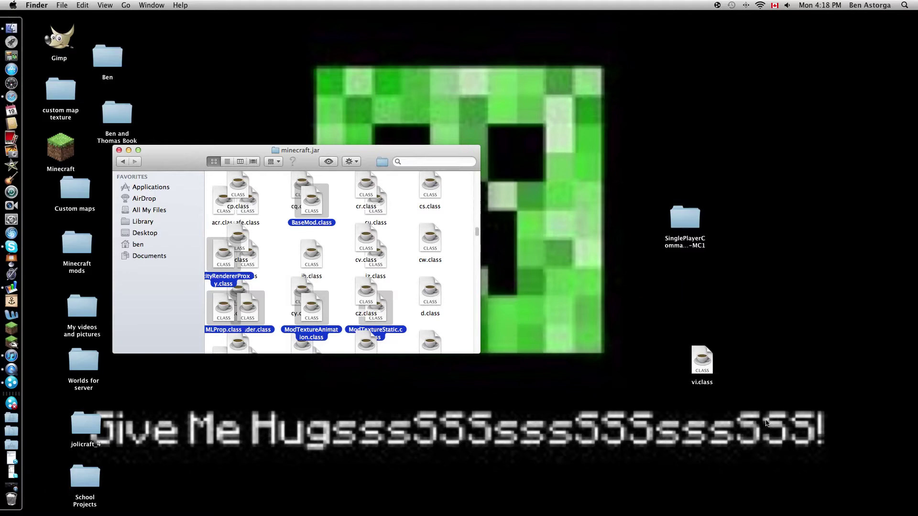
- Clean up the desktop icons, then drag vi.class into minecraft.jar and replace the older copy
{"action": "left_click", "coordinate": [351, 162]}
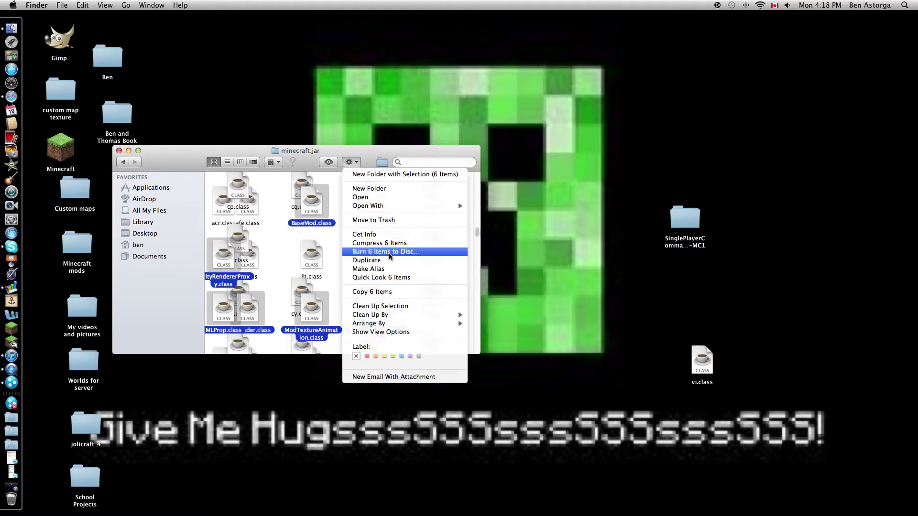
{"action": "left_click", "coordinate": [381, 308]}
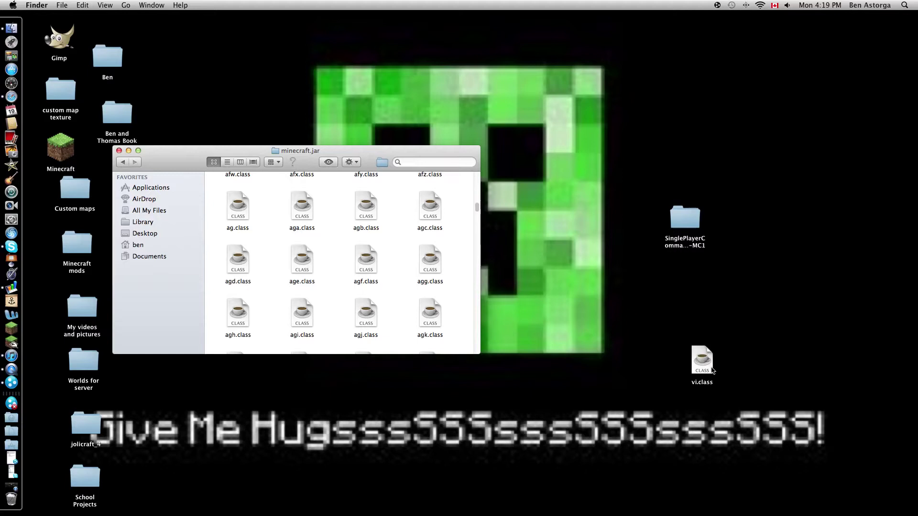
{"action": "left_click_drag", "start_coordinate": [712, 370], "coordinate": [271, 223]}
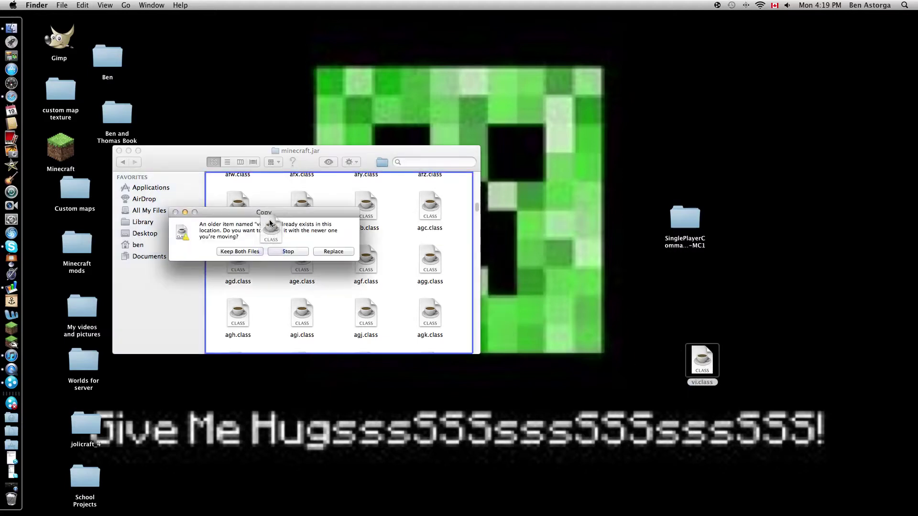
{"action": "left_click", "coordinate": [333, 252]}
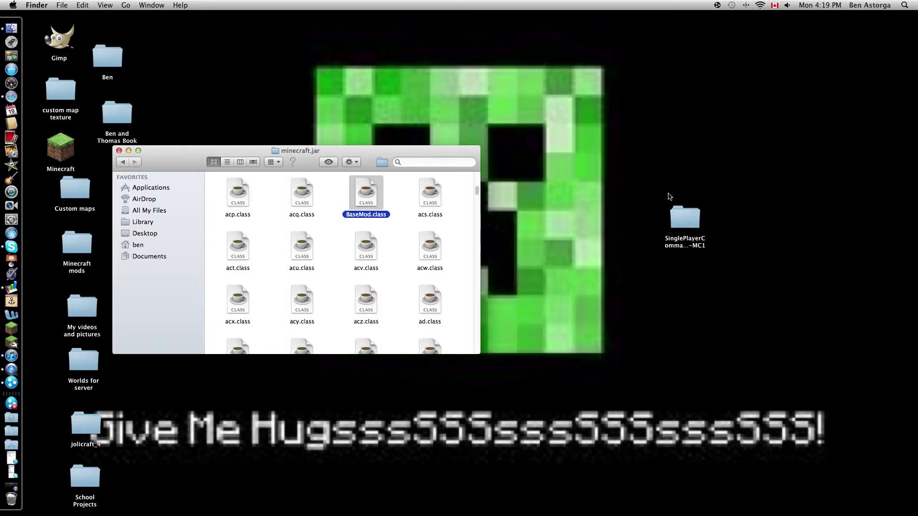
- Open SinglePlayerCommands-MC1 beside the jar window and go back up to the bin folder
{"action": "double_click", "coordinate": [683, 233]}
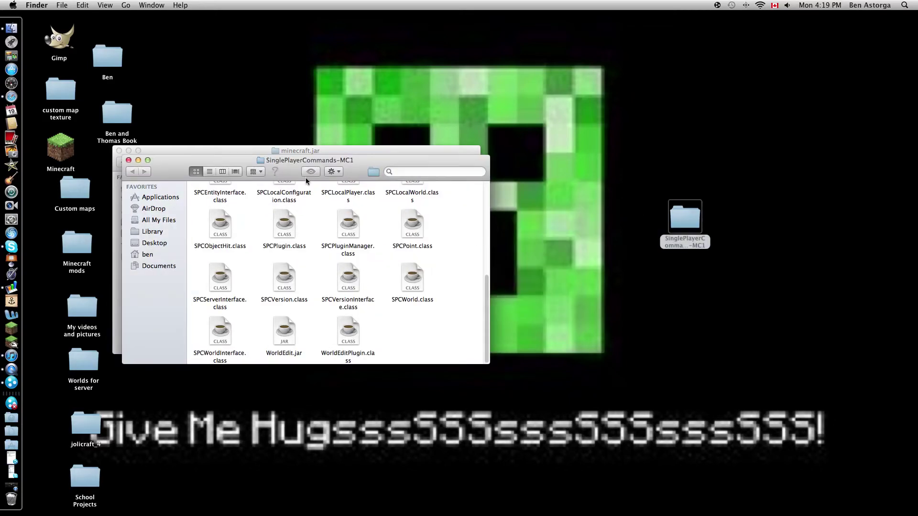
{"action": "left_click_drag", "start_coordinate": [297, 170], "coordinate": [659, 152]}
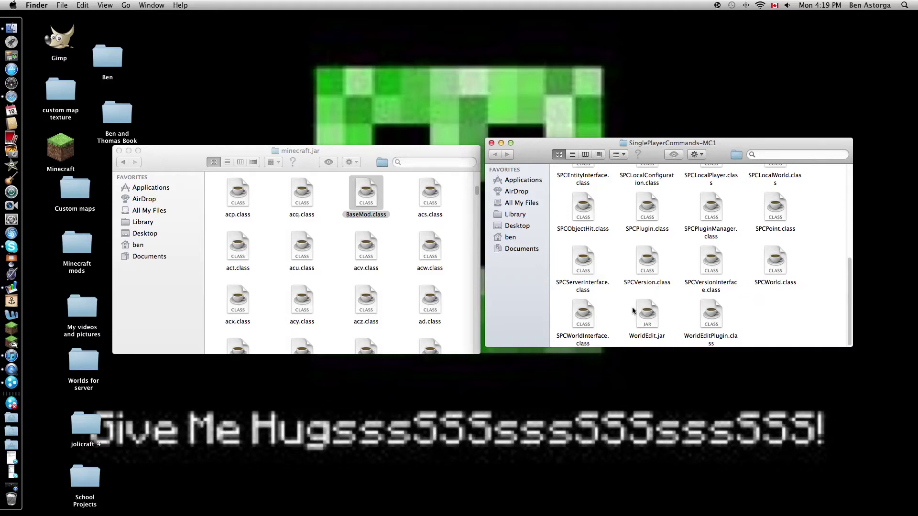
{"action": "left_click", "coordinate": [127, 164]}
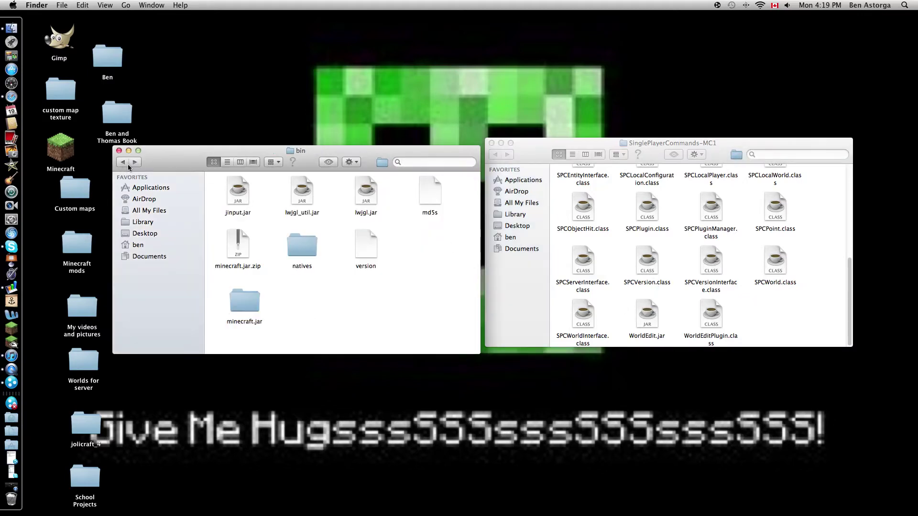
{"action": "scroll", "coordinate": [712, 289], "scroll_direction": "up", "scroll_amount": 5}
{"action": "scroll", "coordinate": [700, 304], "scroll_direction": "down", "scroll_amount": 5}
- Drop WorldEdit.jar into the bin folder and reopen the minecraft.jar folder
{"action": "left_click_drag", "start_coordinate": [648, 316], "coordinate": [320, 291]}
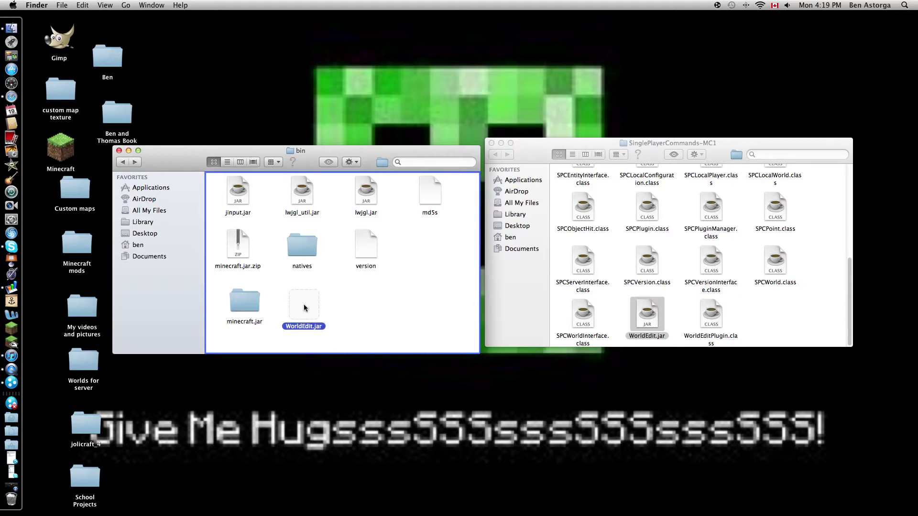
{"action": "left_click_drag", "start_coordinate": [304, 309], "coordinate": [304, 309]}
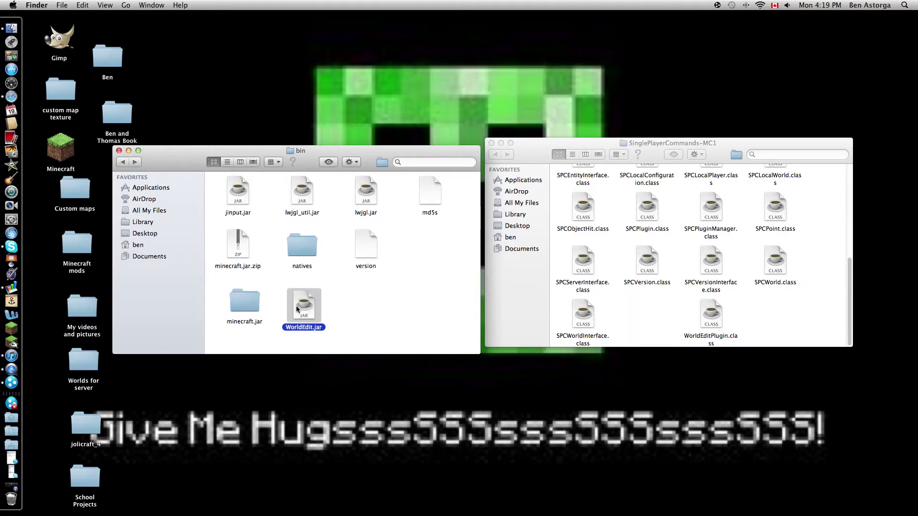
{"action": "scroll", "coordinate": [669, 305], "scroll_direction": "up", "scroll_amount": 3}
{"action": "scroll", "coordinate": [598, 335], "scroll_direction": "down", "scroll_amount": 3}
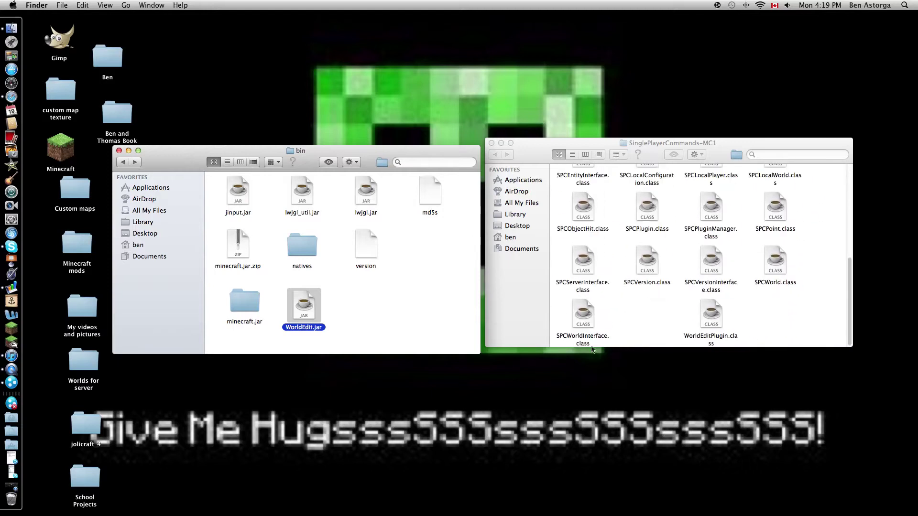
{"action": "double_click", "coordinate": [240, 312]}
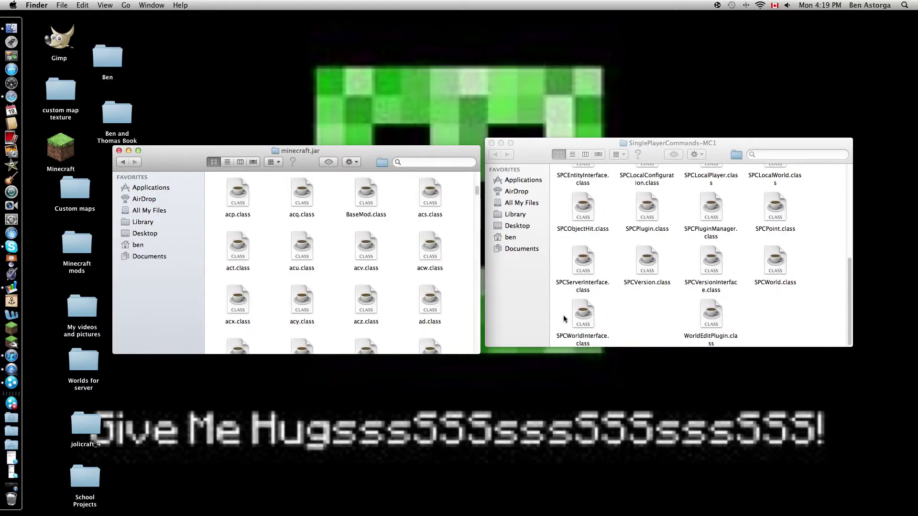
- Drag the Single Player Commands class files, excluding readme.txt, into minecraft.jar and replace duplicates
{"action": "left_click_drag", "start_coordinate": [563, 319], "coordinate": [795, 190]}
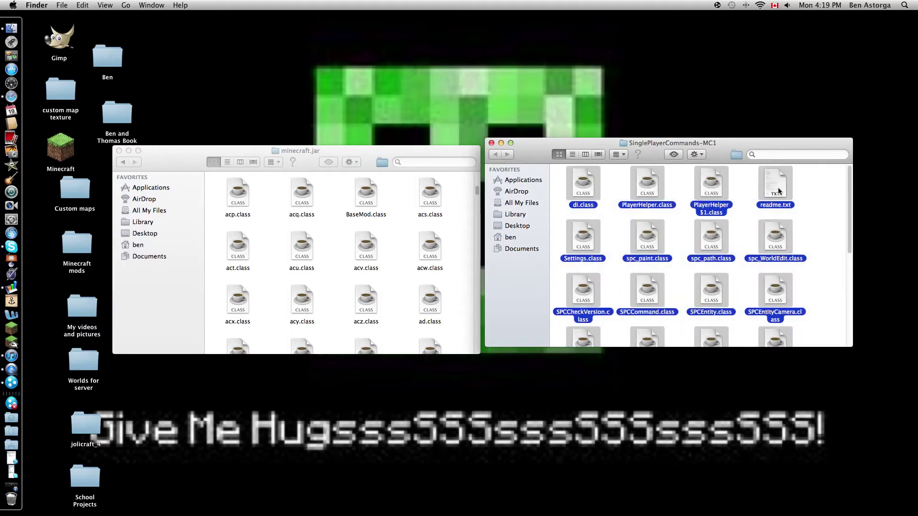
{"action": "left_click", "coordinate": [779, 191], "text": "super"}
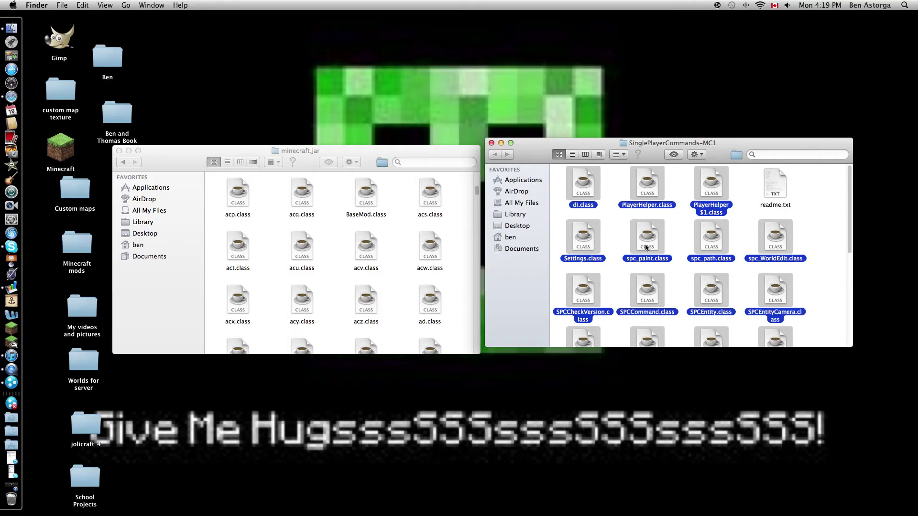
{"action": "left_click_drag", "start_coordinate": [711, 192], "coordinate": [352, 220]}
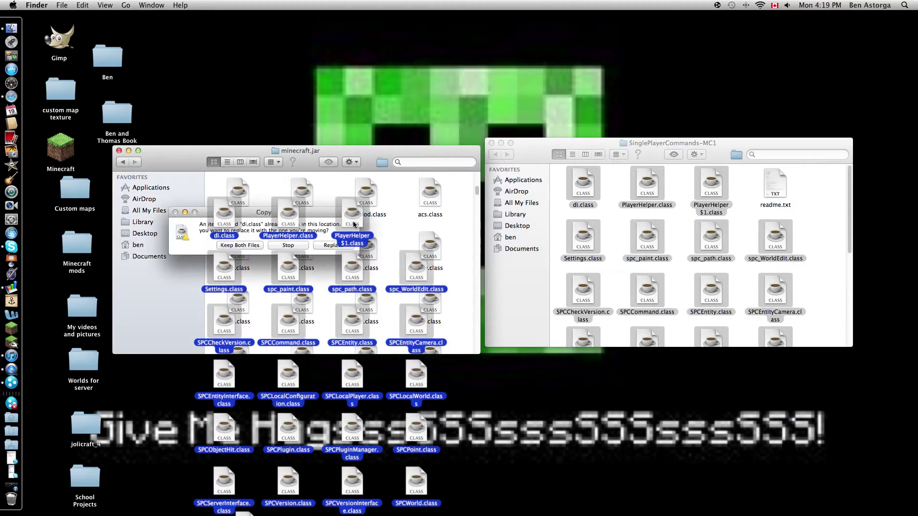
{"action": "left_click", "coordinate": [333, 245]}
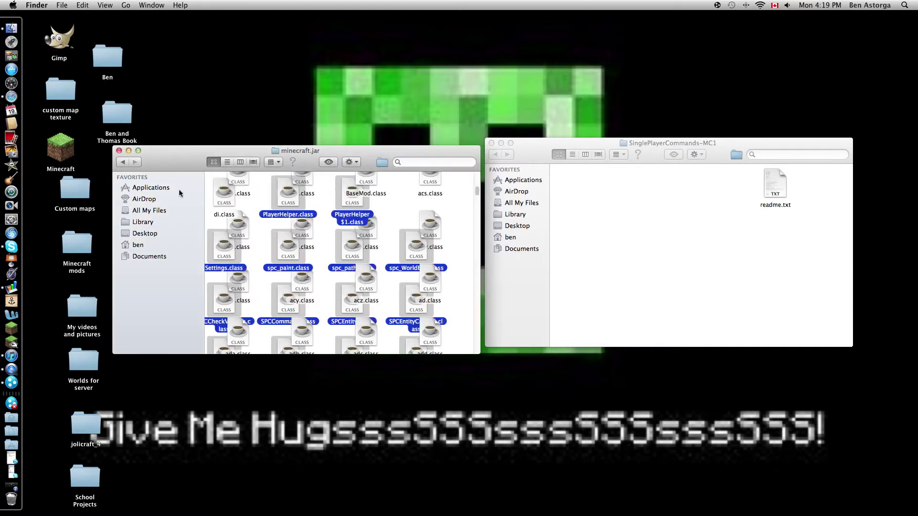
- Reposition the minecraft.jar window and clean up its contents by name
{"action": "left_click_drag", "start_coordinate": [153, 164], "coordinate": [181, 206]}
{"action": "left_click", "coordinate": [353, 207]}
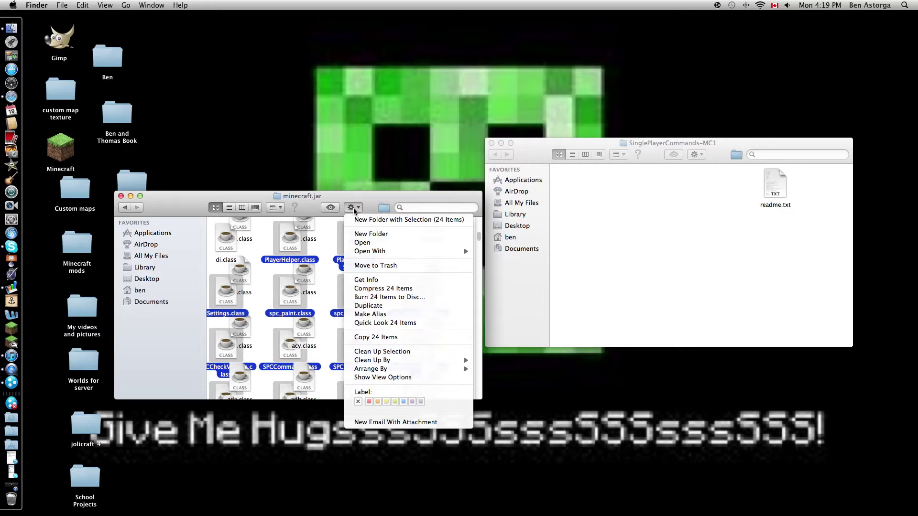
{"action": "mouse_move", "coordinate": [395, 361]}
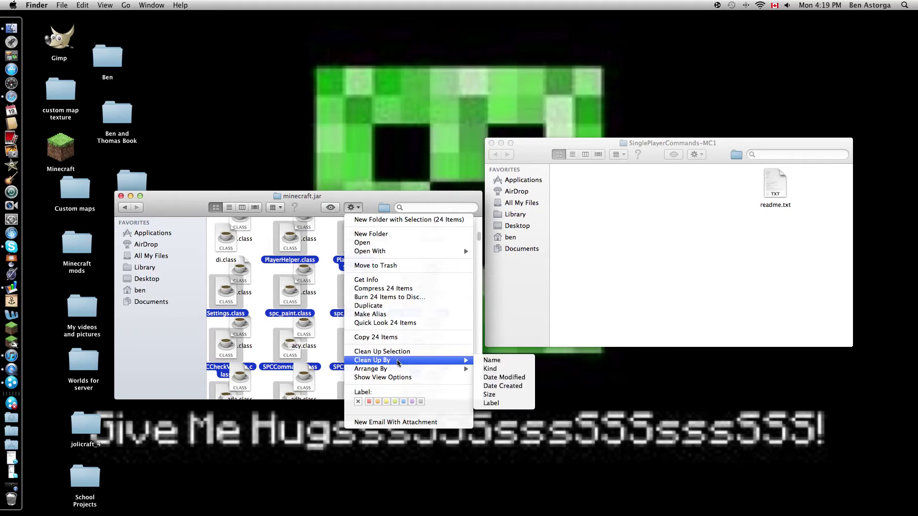
{"action": "left_click", "coordinate": [502, 363]}
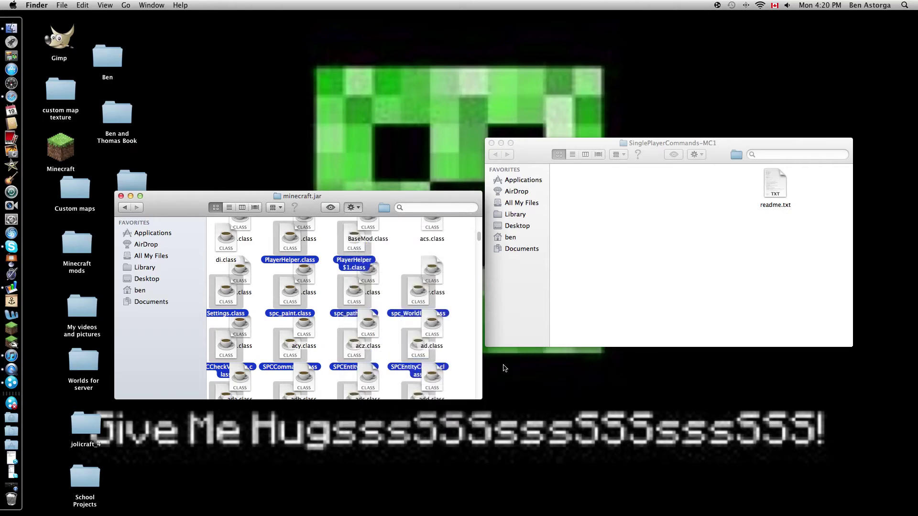
{"action": "scroll", "coordinate": [304, 286], "scroll_direction": "up", "scroll_amount": 10}
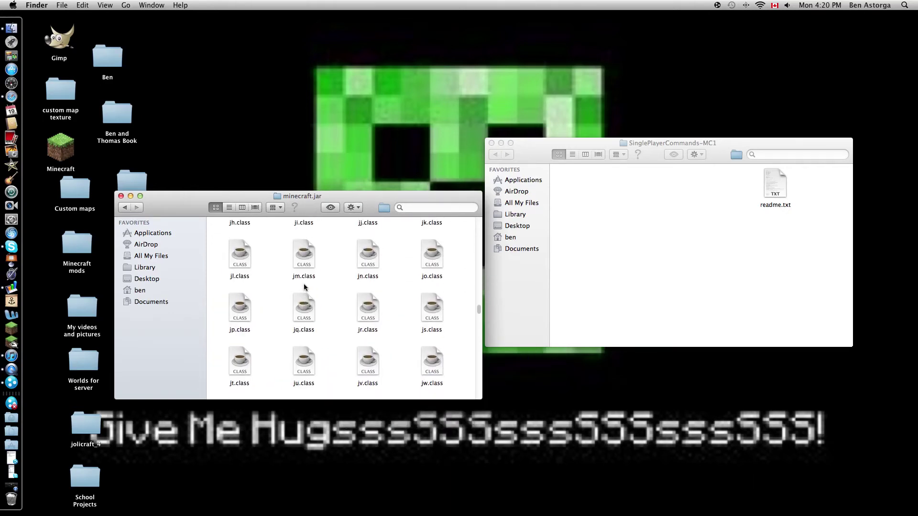
- Close both Finder windows, launch Minecraft from the desktop, and log in with the saved account
{"action": "left_click", "coordinate": [120, 196]}
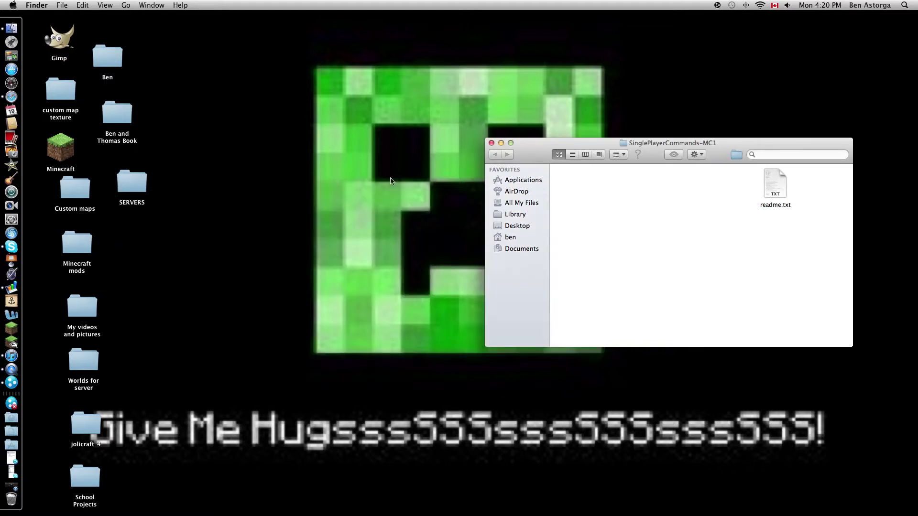
{"action": "left_click", "coordinate": [488, 143]}
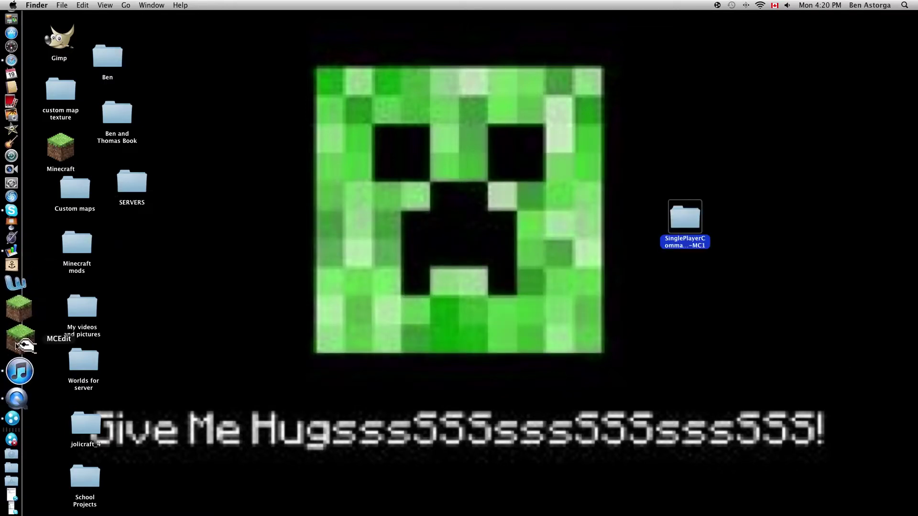
{"action": "double_click", "coordinate": [77, 169]}
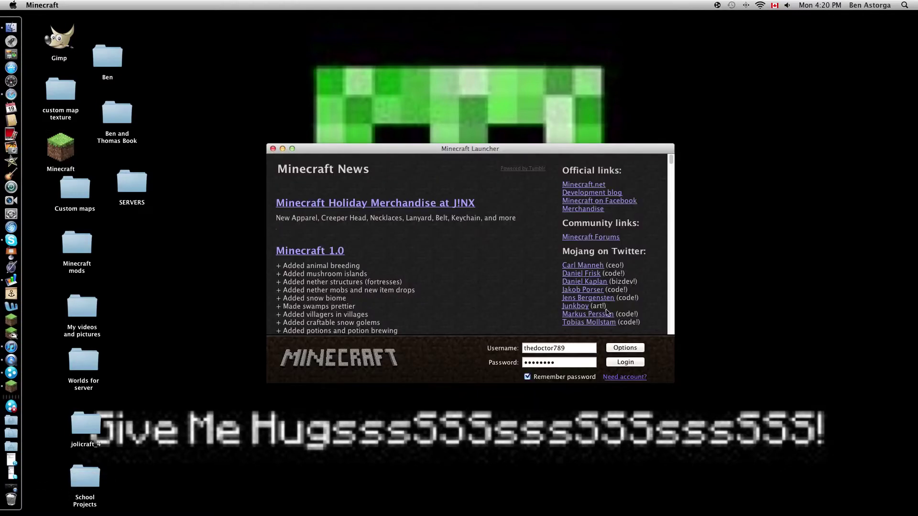
{"action": "left_click", "coordinate": [636, 359]}
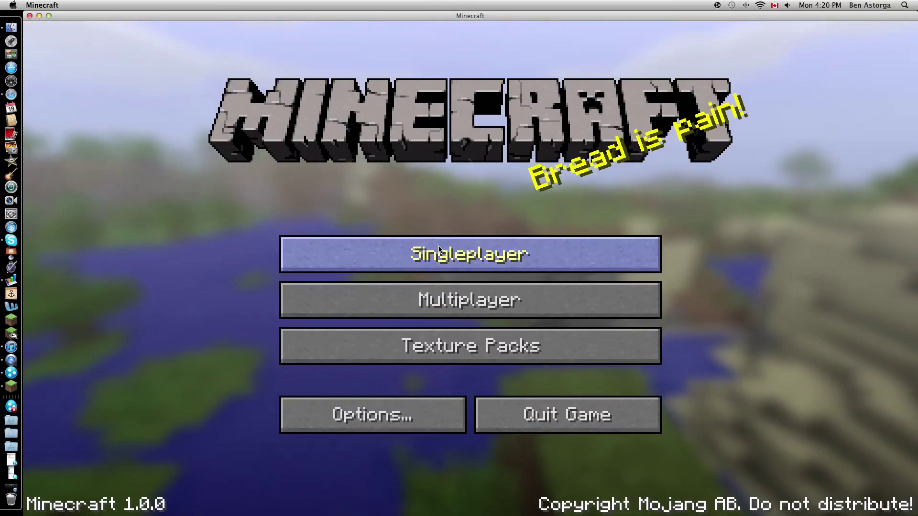
- Replace the default world name with 'Test World' and generate the new singleplayer world
{"action": "left_click", "coordinate": [454, 260]}
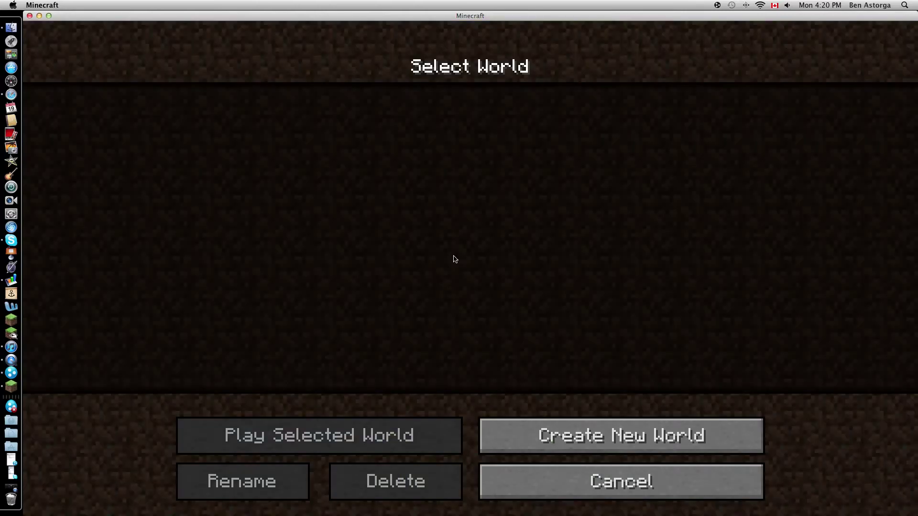
{"action": "left_click", "coordinate": [588, 437]}
{"action": "key", "text": "BackSpace"}
{"action": "key", "text": "BackSpace"}
{"action": "key", "text": "BackSpace"}
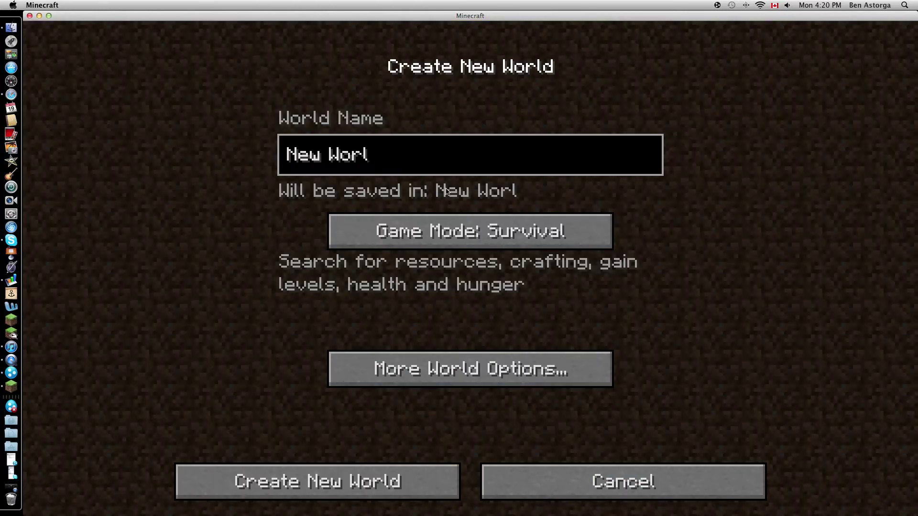
{"action": "key", "text": "BackSpace"}
{"action": "key", "text": "BackSpace"}
{"action": "key", "text": "BackSpace"}
{"action": "key", "text": "BackSpace"}
{"action": "key", "text": "BackSpace"}
{"action": "key", "text": "BackSpace"}
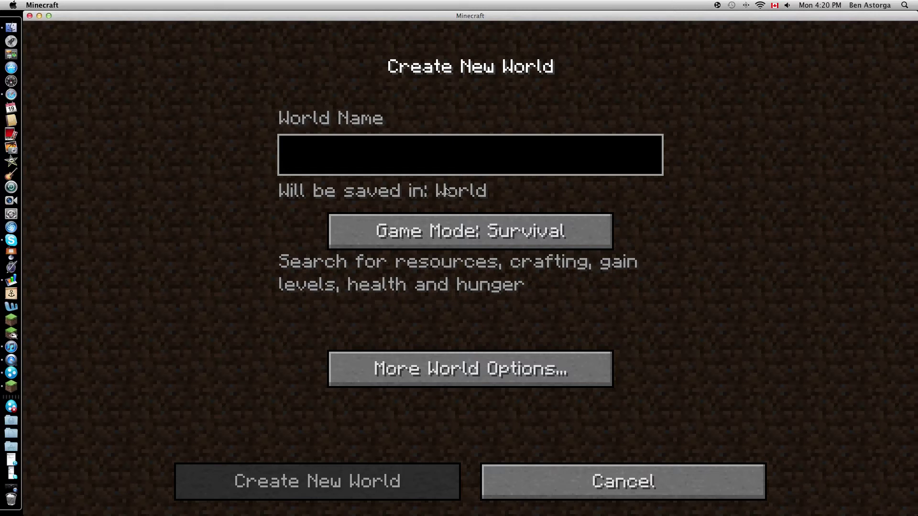
{"action": "type", "text": "Test "}
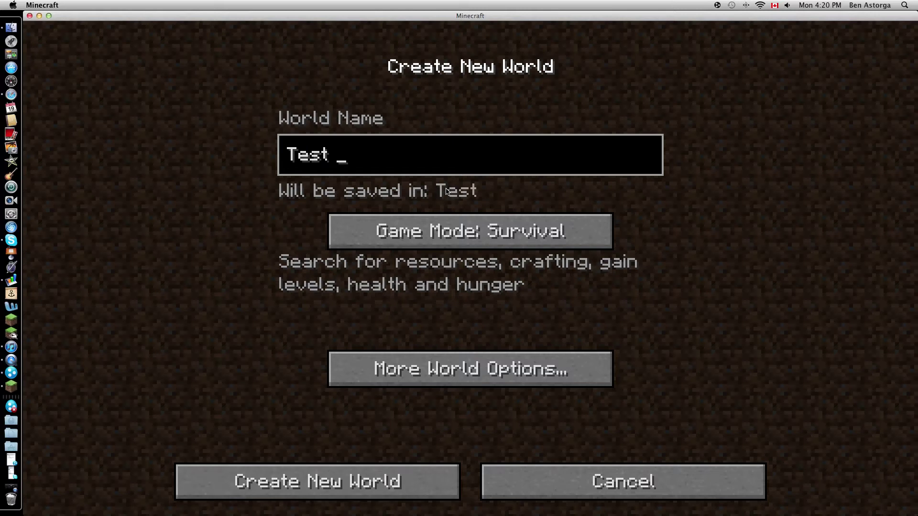
{"action": "type", "text": "World"}
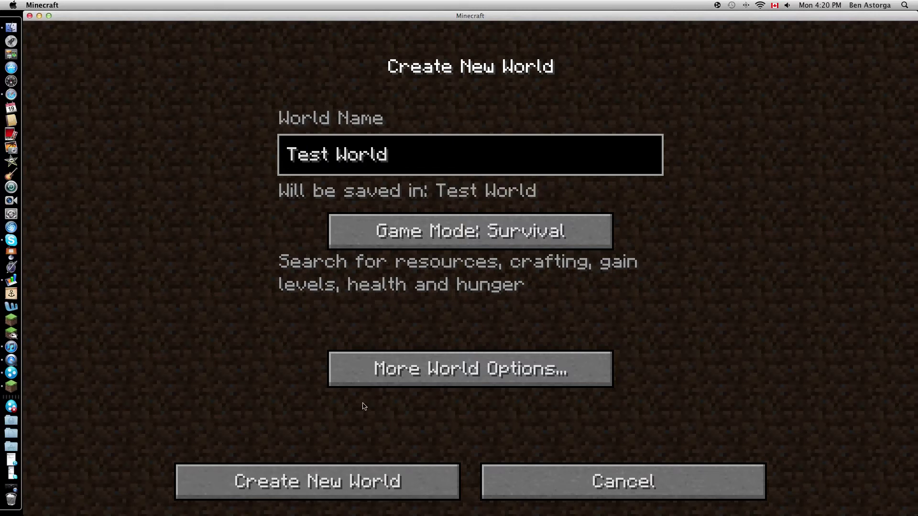
{"action": "left_click", "coordinate": [354, 473]}
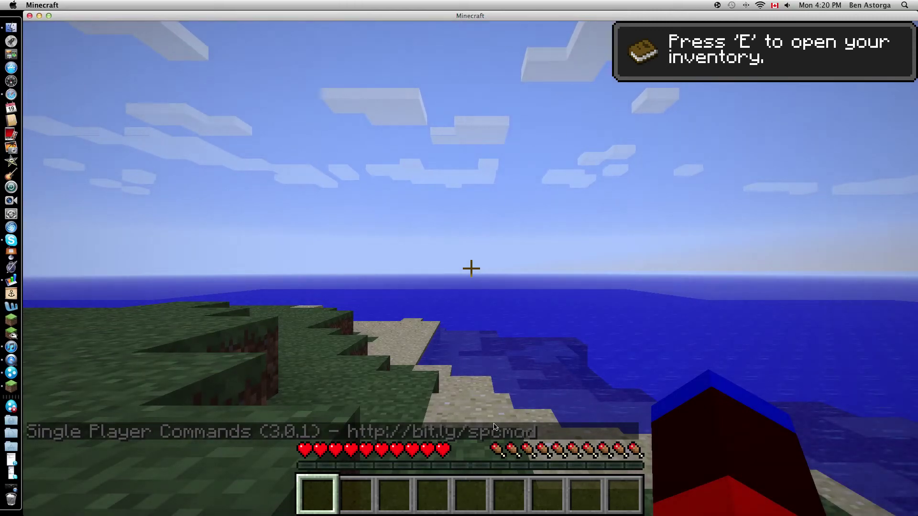
- Wait for Test World to load, then walk forward along the grassy coastline
{"action": "mouse_move", "coordinate": [470, 269]}
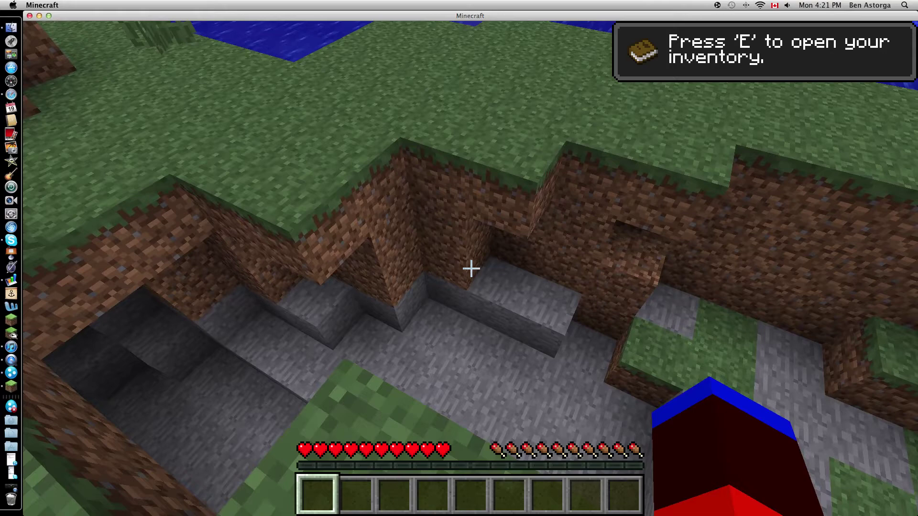
{"action": "key", "text": "w"}
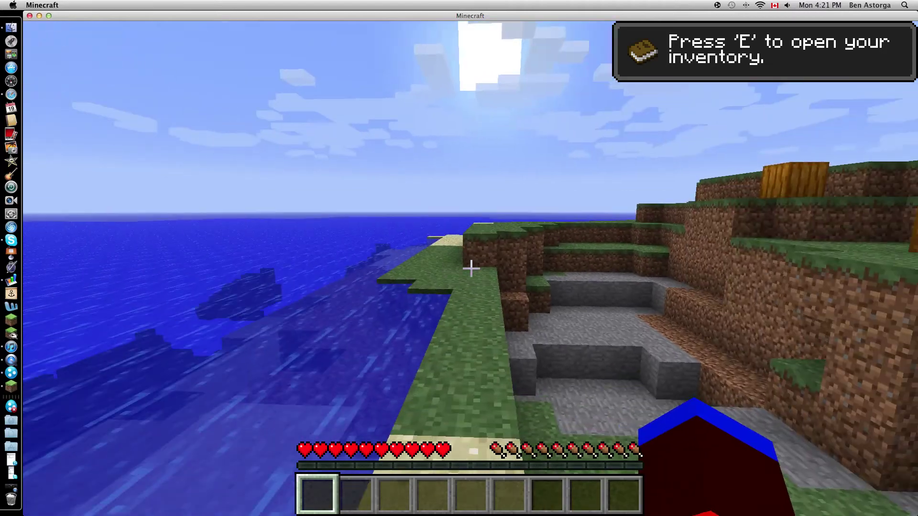
- Check the inventory, climb onto the hilltop, and hit the centre pumpkin
{"action": "key", "text": "e"}
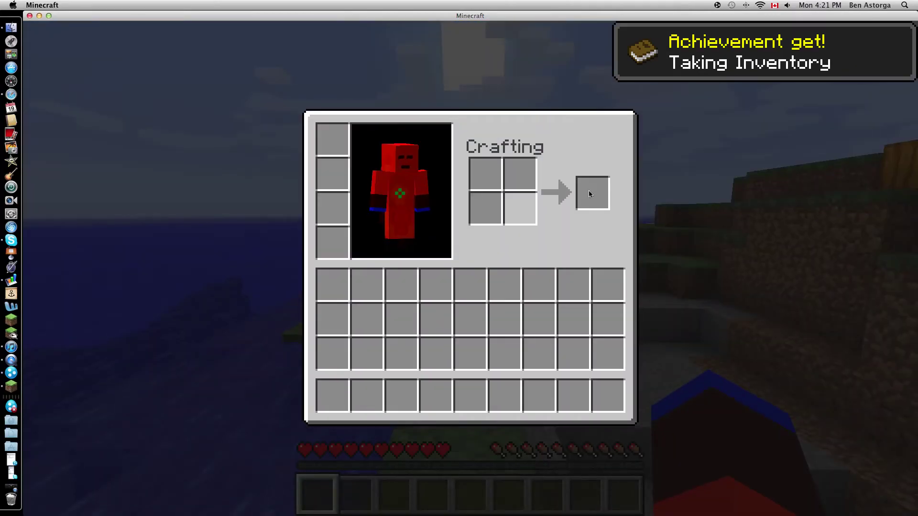
{"action": "key", "text": "e"}
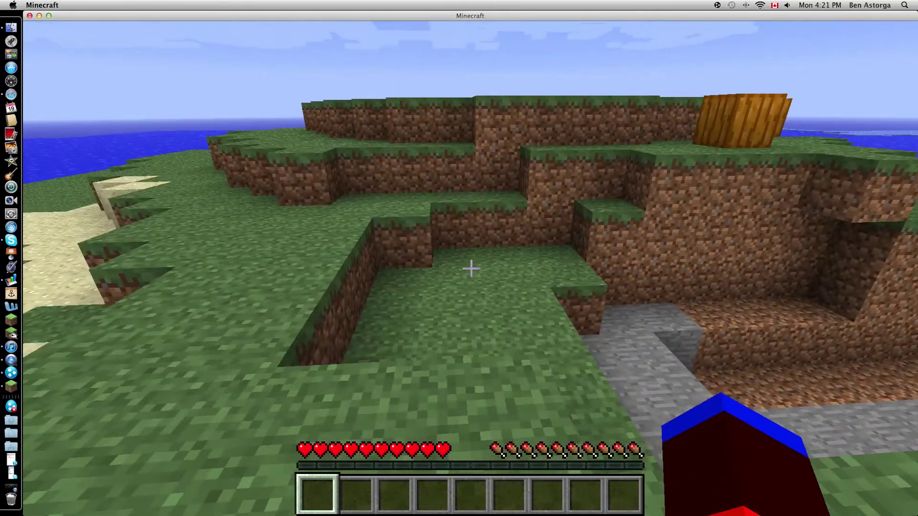
{"action": "key", "text": "w"}
{"action": "key", "text": "space"}
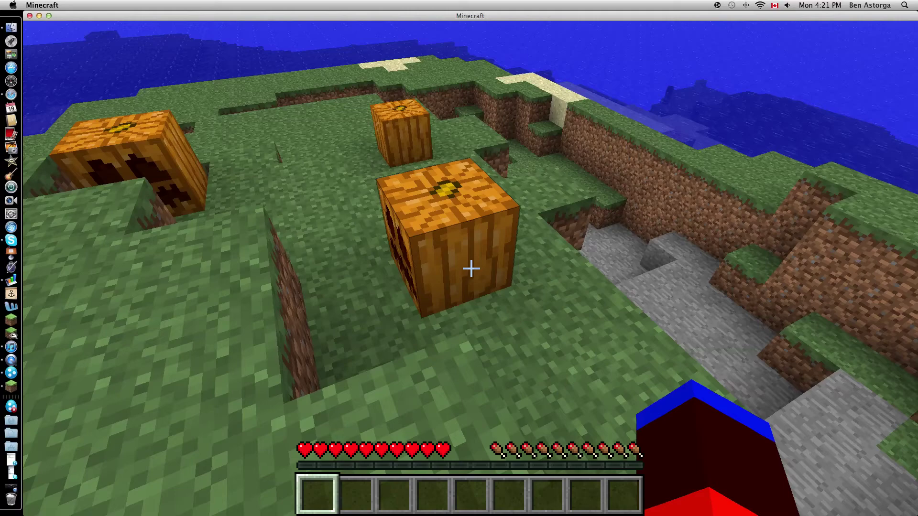
{"action": "left_click", "coordinate": [471, 269]}
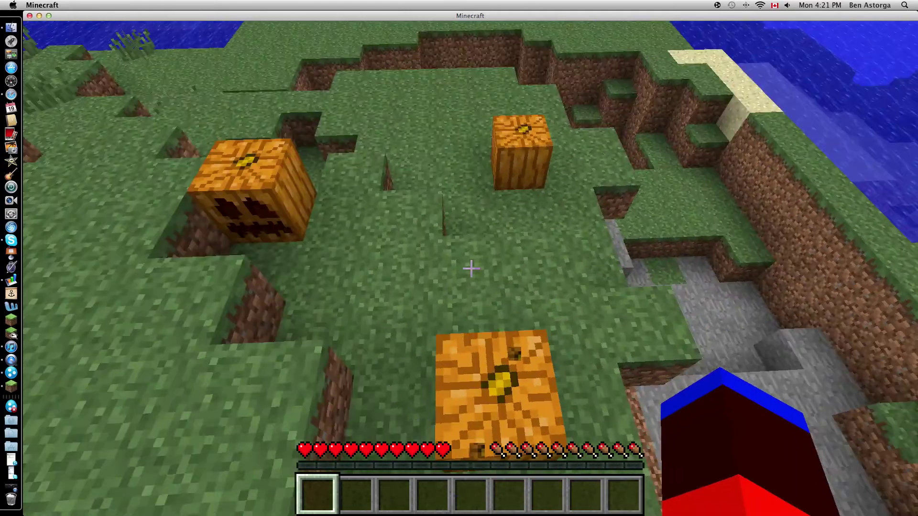
- Show the cape by cycling F5 through rear and front third-person views, then back to first person
{"action": "key", "text": "F5"}
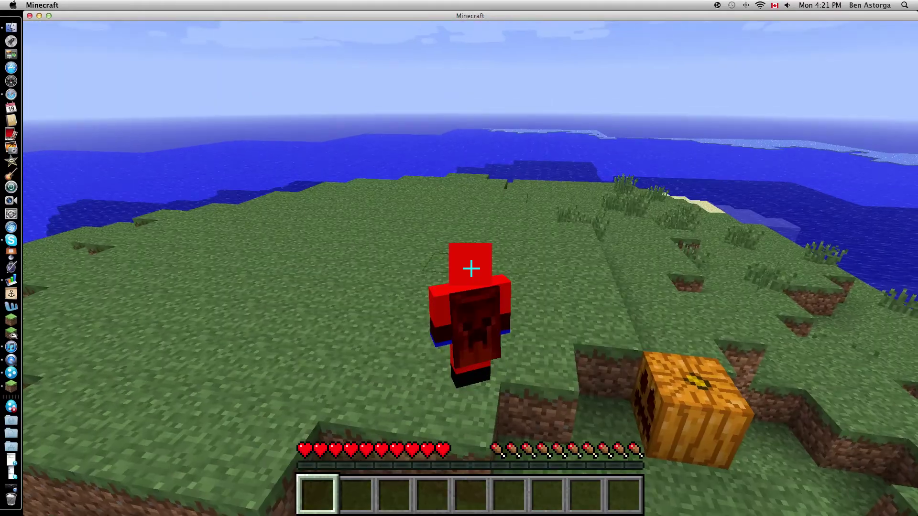
{"action": "key", "text": "w"}
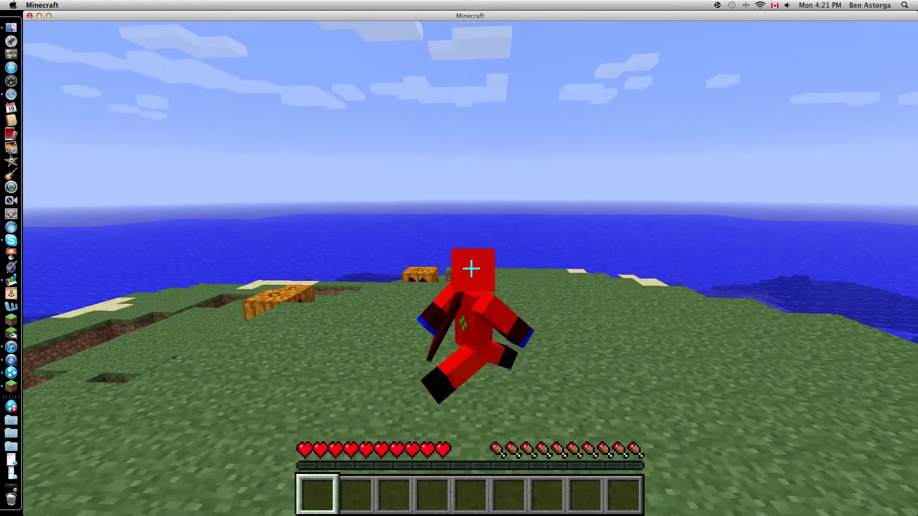
{"action": "key", "text": "w"}
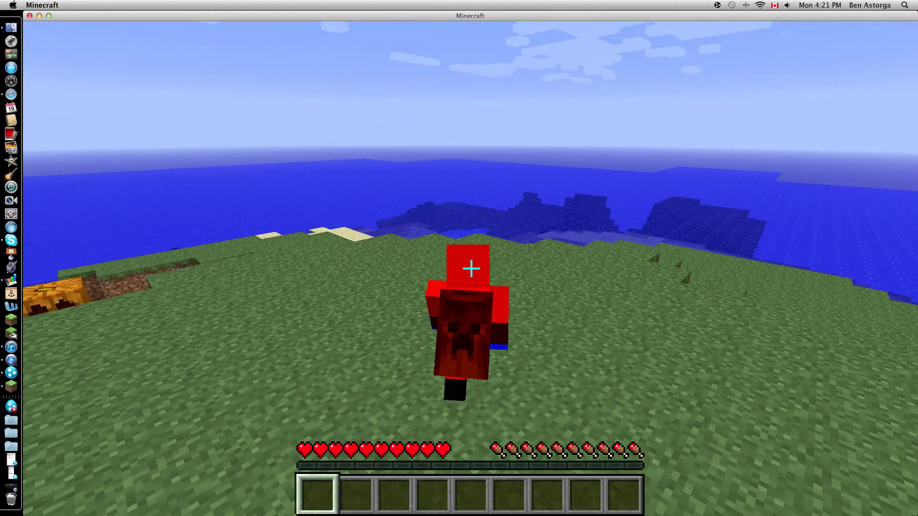
{"action": "key", "text": "F5"}
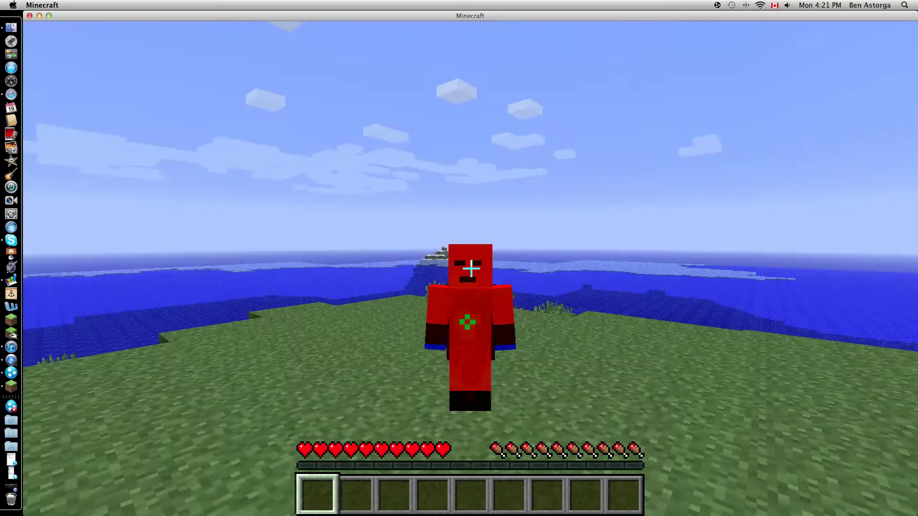
{"action": "key", "text": "F5"}
- Break and collect pumpkins until two are in the hotbar
{"action": "key", "text": "w"}
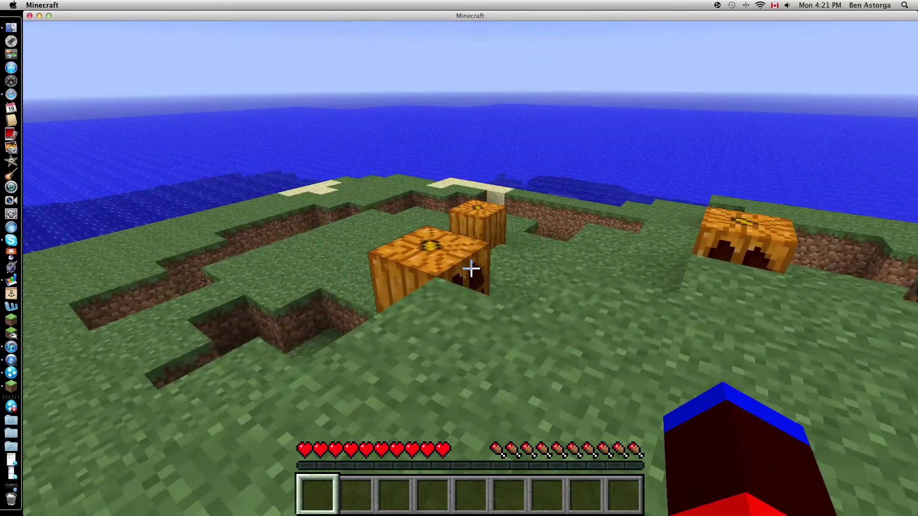
{"action": "left_click", "coordinate": [471, 269]}
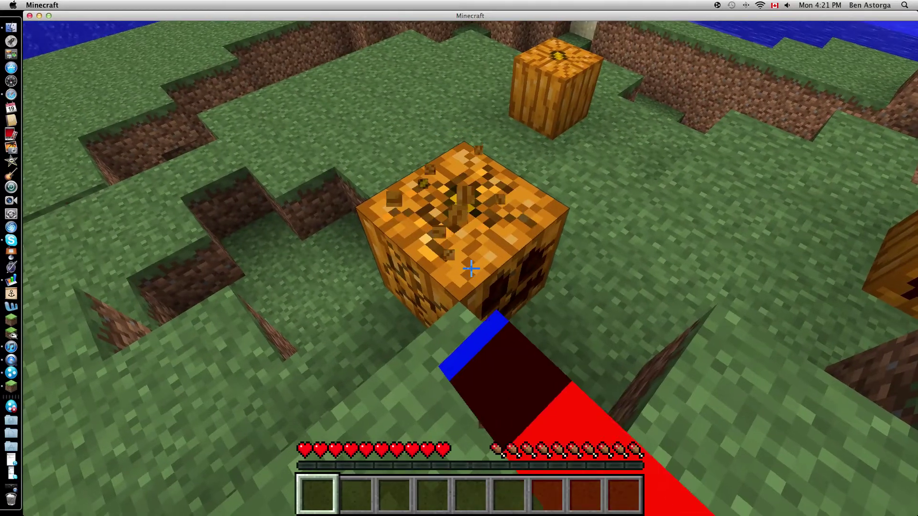
{"action": "key", "text": "w"}
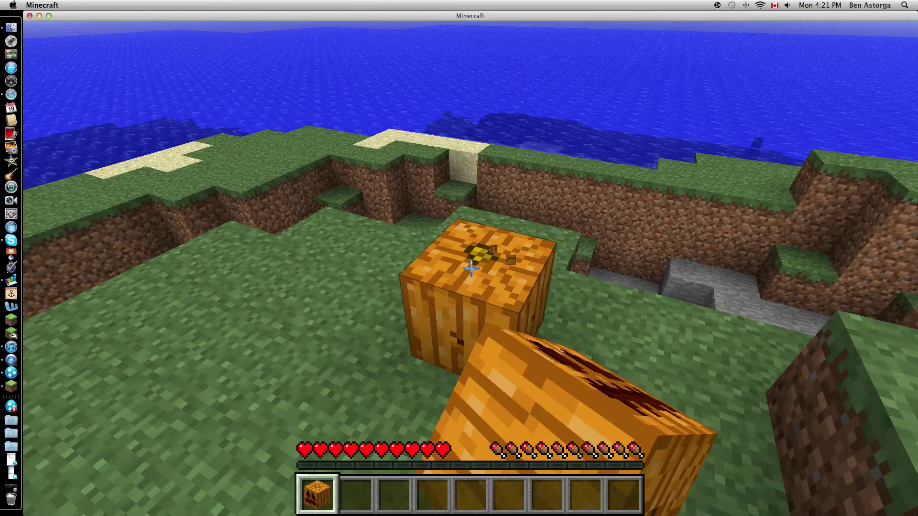
{"action": "left_click", "coordinate": [471, 268]}
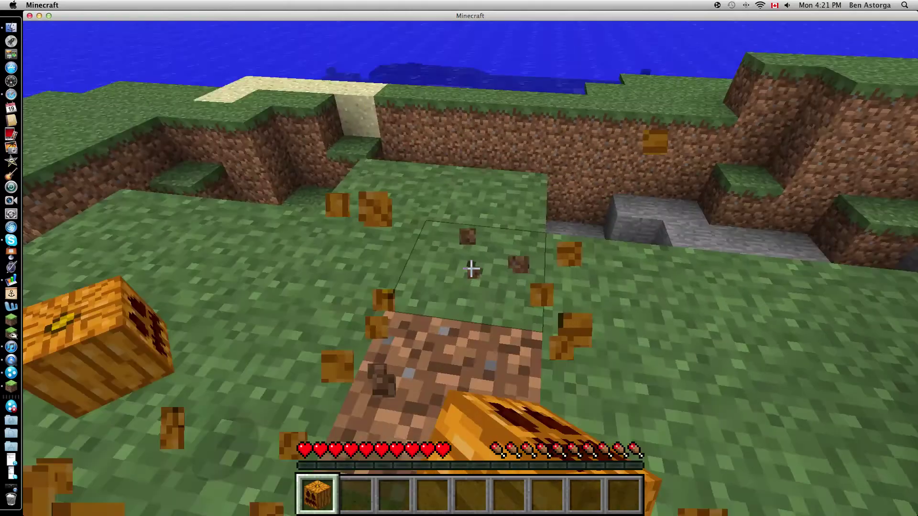
{"action": "key", "text": "w"}
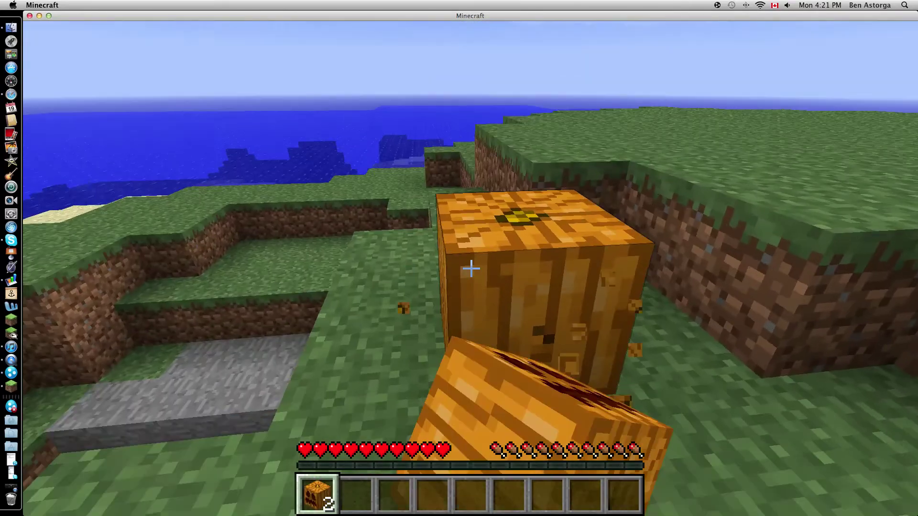
{"action": "left_click", "coordinate": [471, 269]}
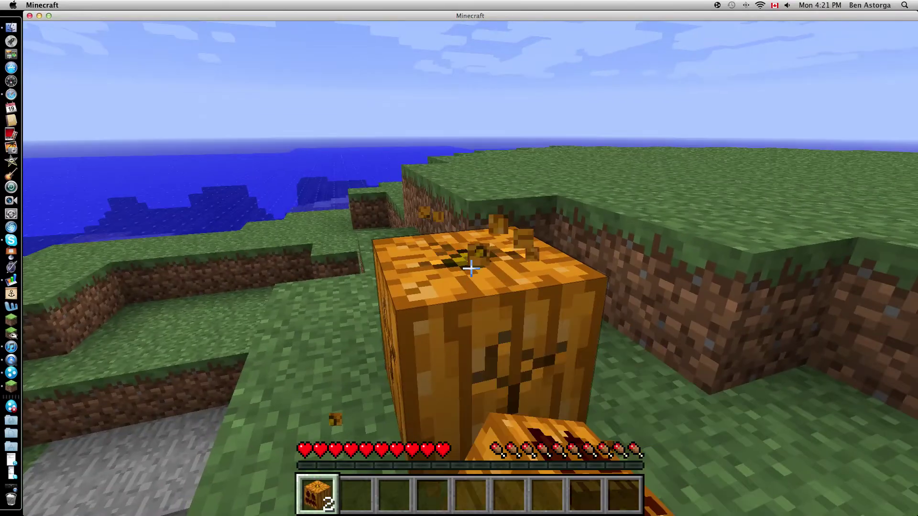
- Collect a third pumpkin, toggle /fly on and off, and surface facing the snowy island
{"action": "key", "text": "w"}
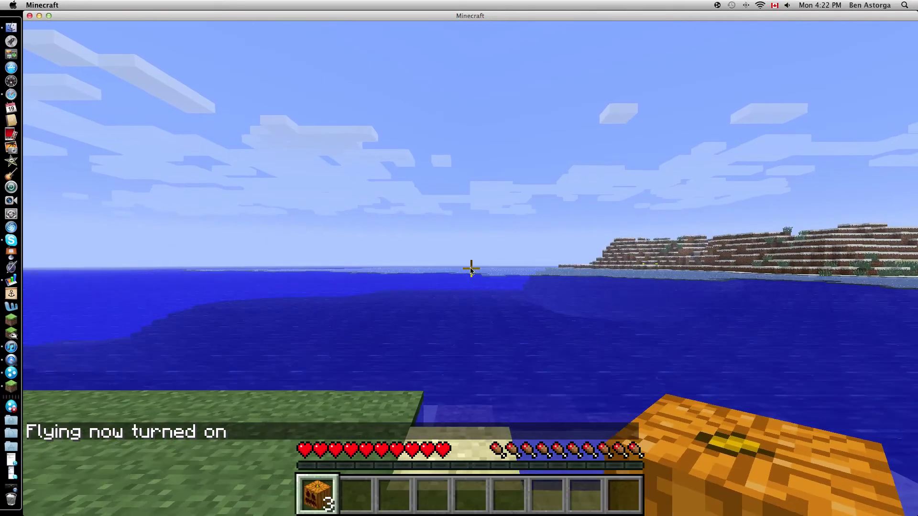
{"action": "key", "text": "space"}
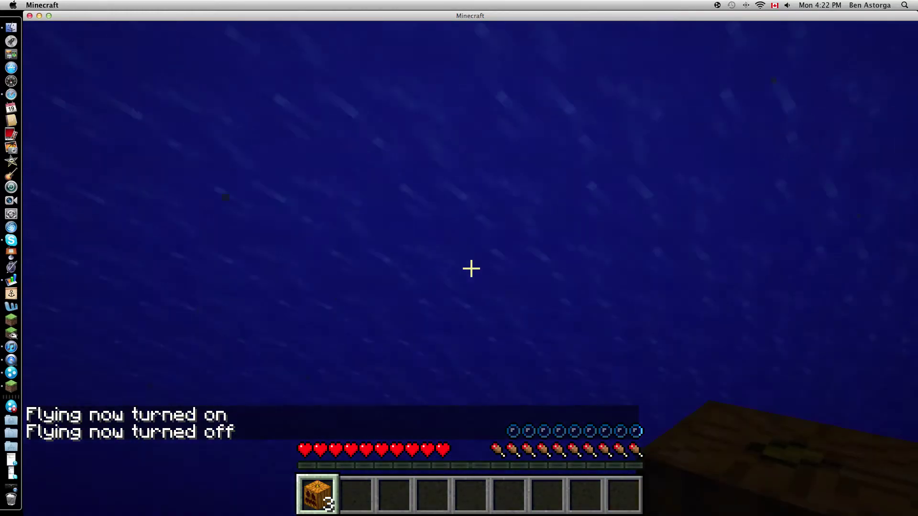
{"action": "key", "text": "space"}
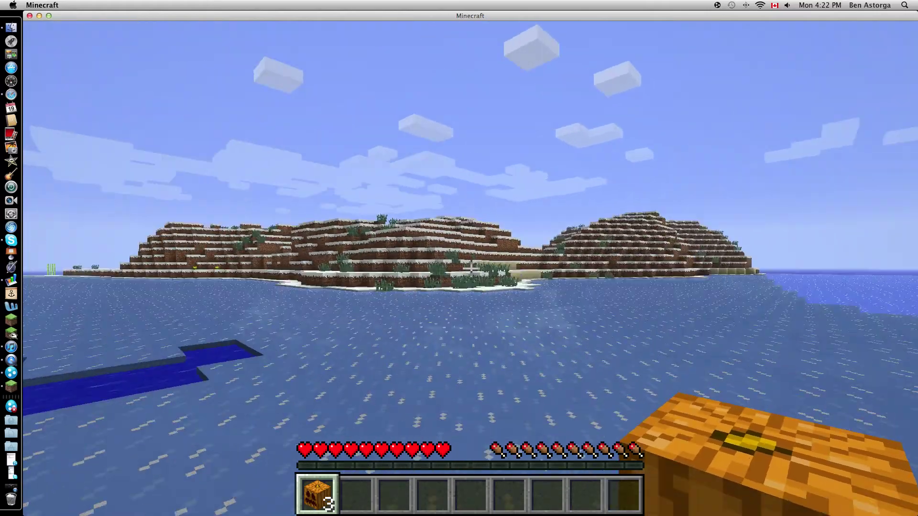
- Swim ashore onto the snowy island and climb up the snow ledge
{"action": "key", "text": "w"}
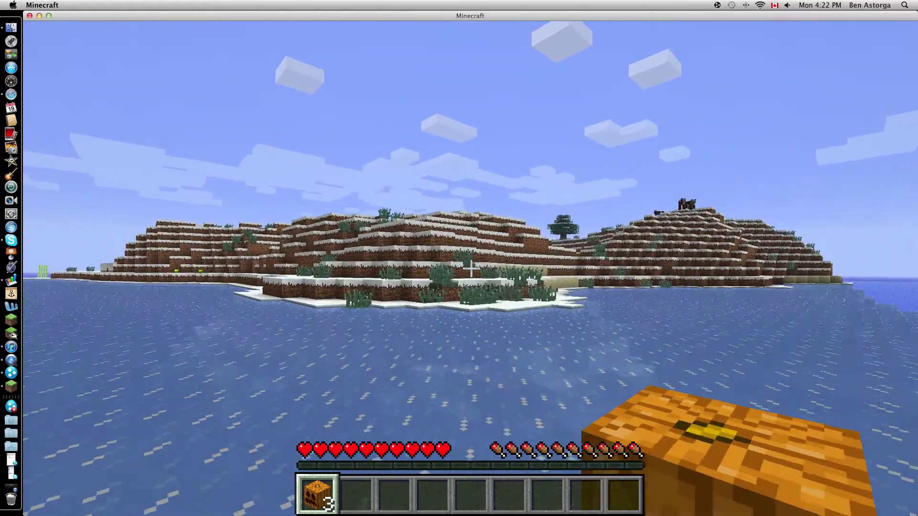
{"action": "key", "text": "w"}
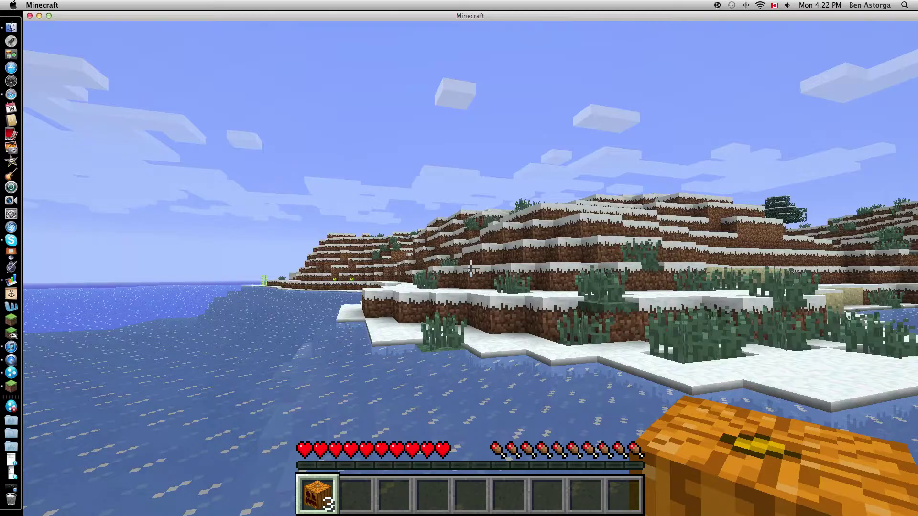
{"action": "key", "text": "w"}
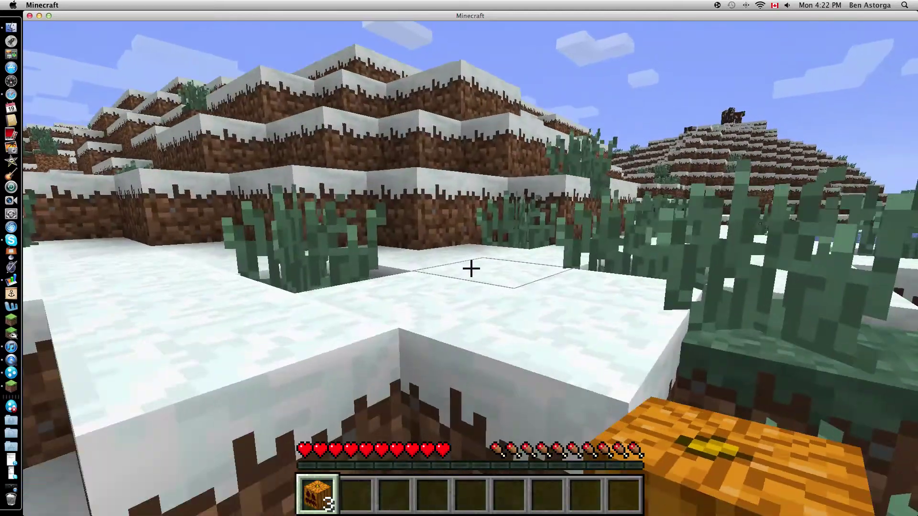
{"action": "key", "text": "w"}
- Glance at the inventory, cross the plateau, and descend the stone steps into the dark pit
{"action": "key", "text": "e"}
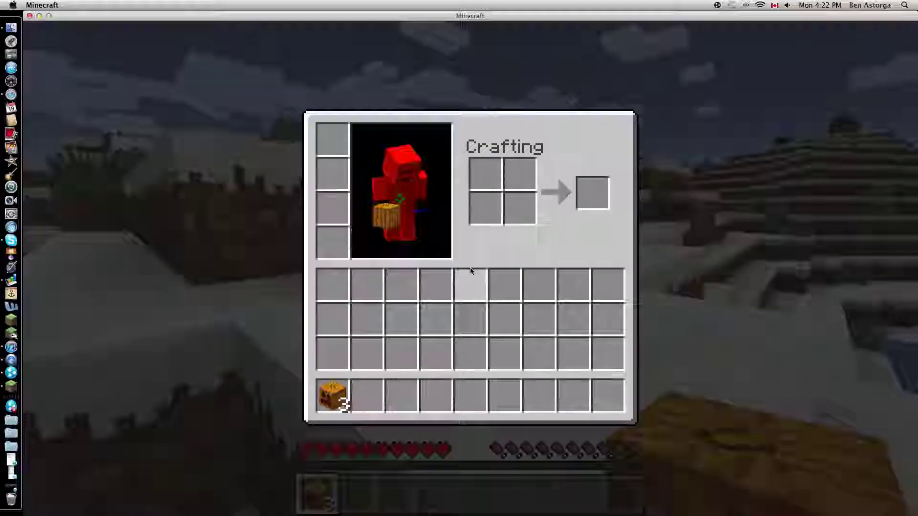
{"action": "key", "text": "e"}
{"action": "key", "text": "w"}
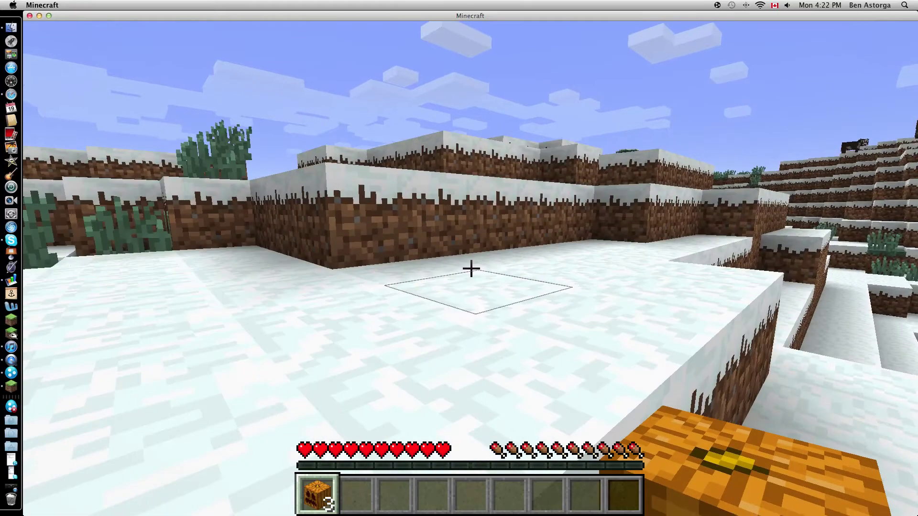
{"action": "key", "text": "w"}
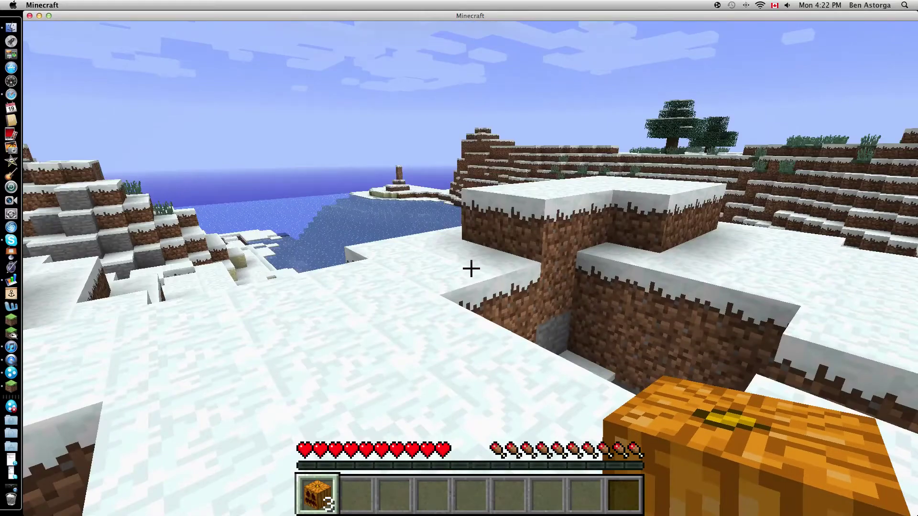
{"action": "key", "text": "w"}
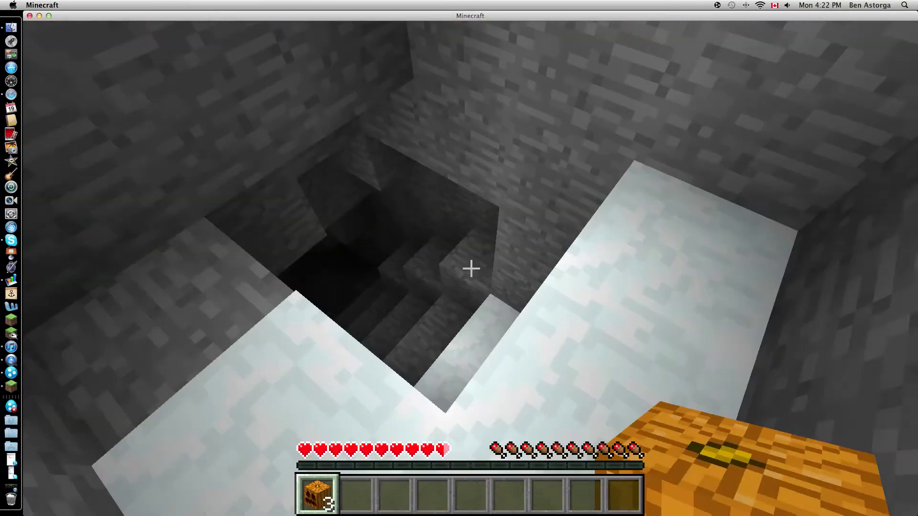
{"action": "key", "text": "w"}
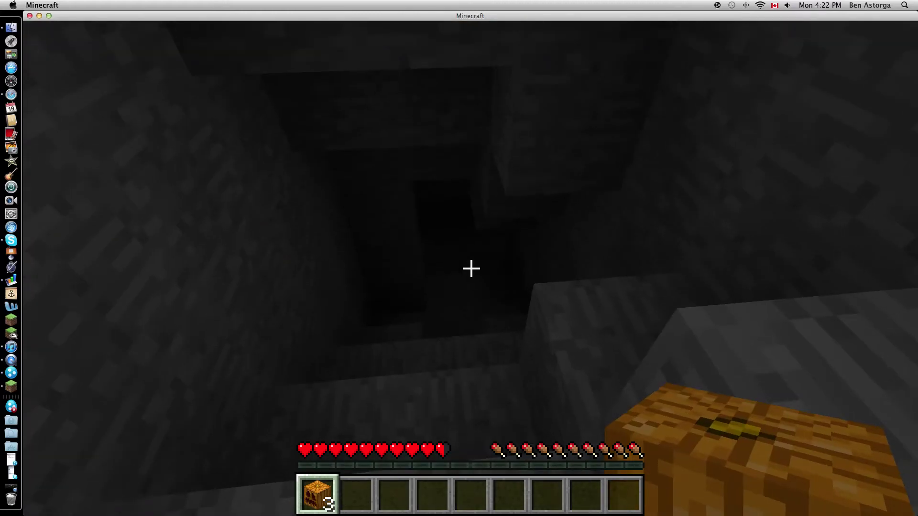
- Set the game difficulty to Peaceful in Options and resume
{"action": "key", "text": "Escape"}
{"action": "left_click", "coordinate": [472, 314]}
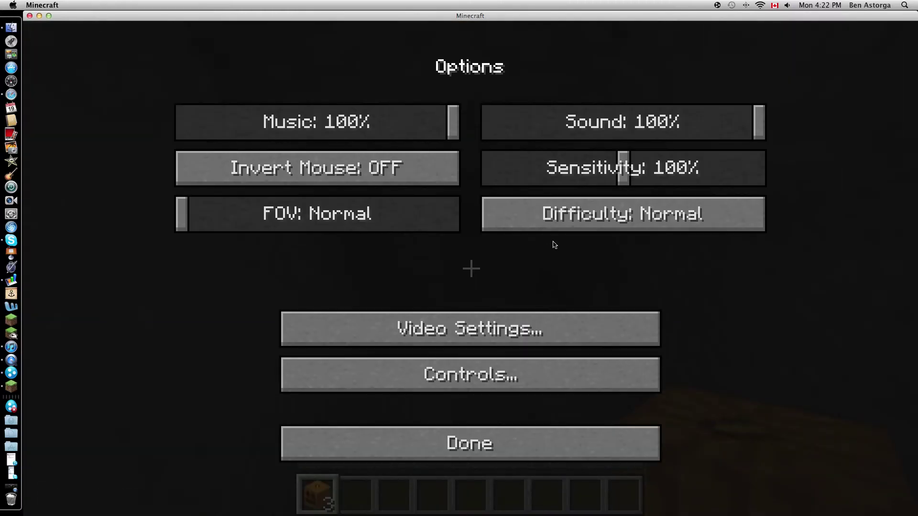
{"action": "left_click", "coordinate": [569, 230]}
{"action": "key", "text": "Escape"}
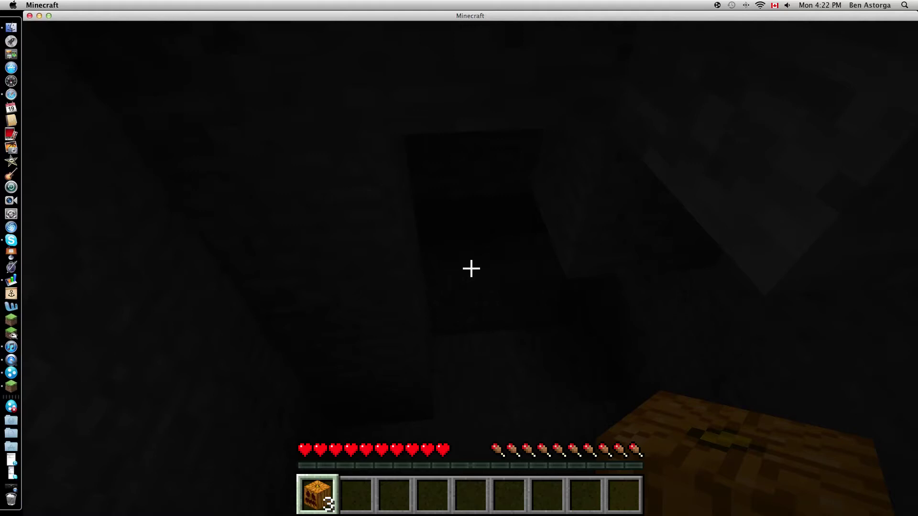
- Raise Video Settings brightness to Bright and return to the cave
{"action": "key", "text": "Escape"}
{"action": "left_click", "coordinate": [469, 314]}
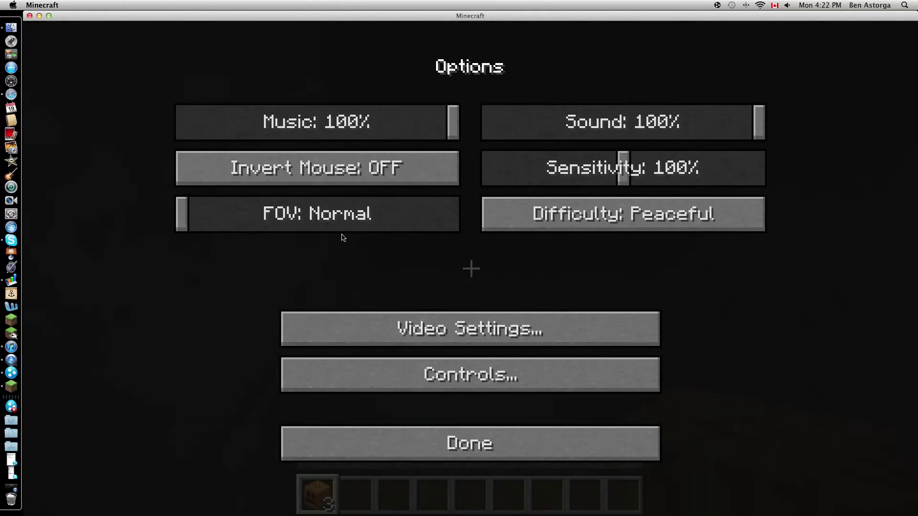
{"action": "left_click", "coordinate": [310, 329]}
{"action": "left_click_drag", "start_coordinate": [274, 292], "coordinate": [460, 306]}
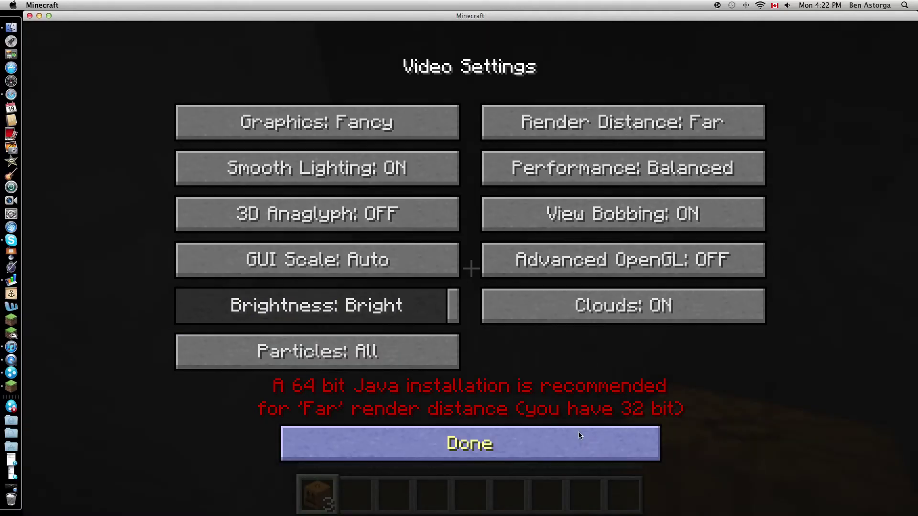
{"action": "key", "text": "Escape"}
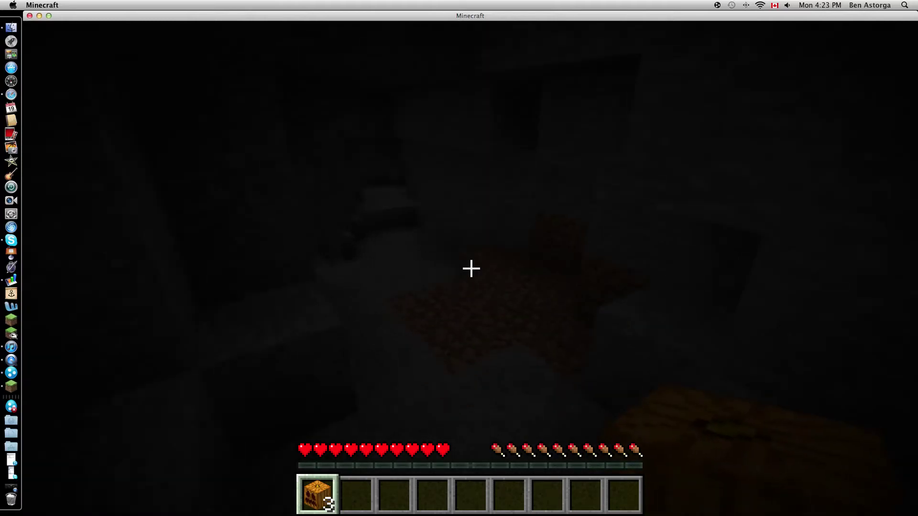
- Use a chat command to rise to the surface, then climb the snowy hilltop
{"action": "key", "text": "t"}
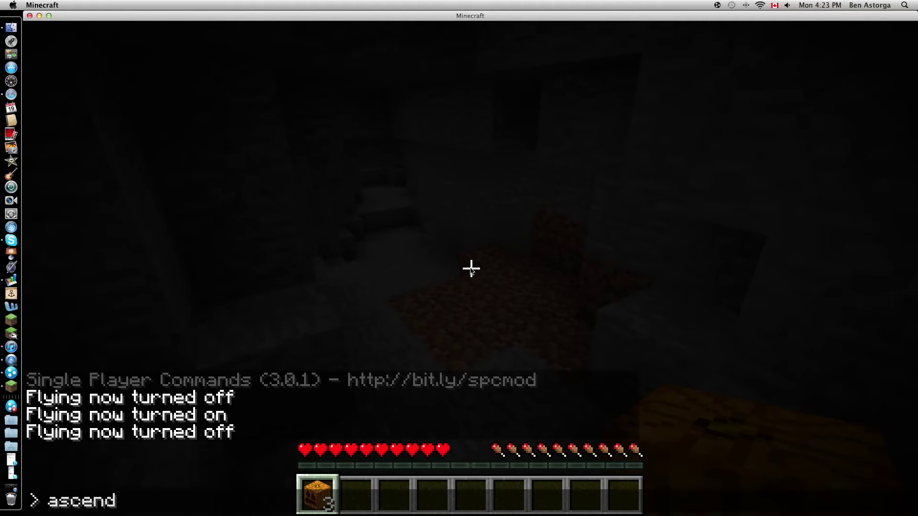
{"action": "key", "text": "Return"}
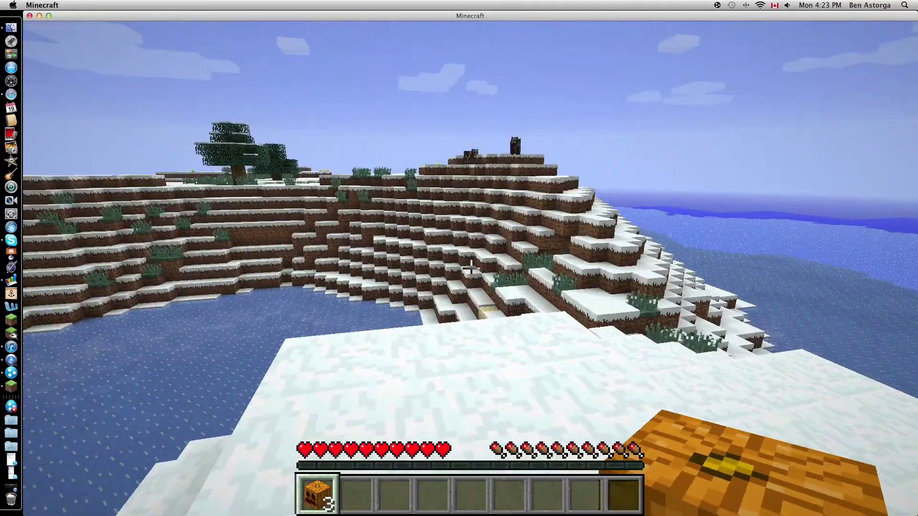
{"action": "key", "text": "w"}
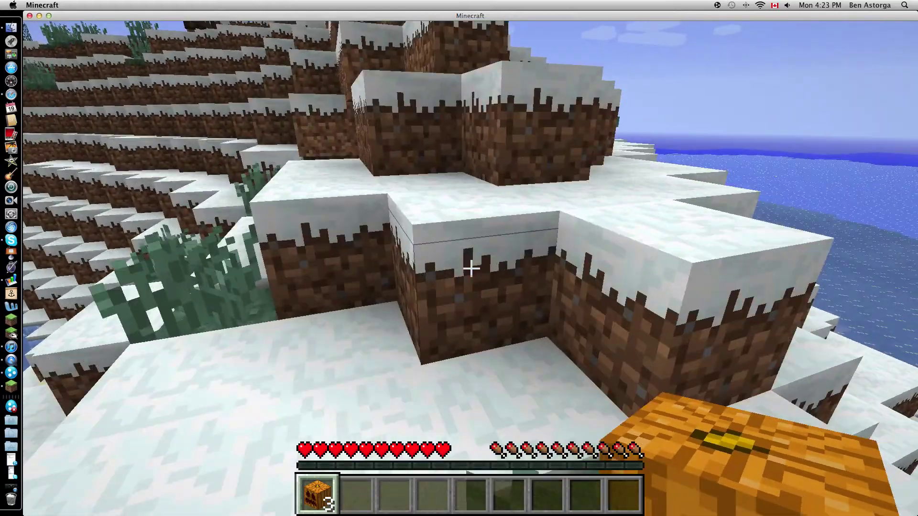
{"action": "key", "text": "w"}
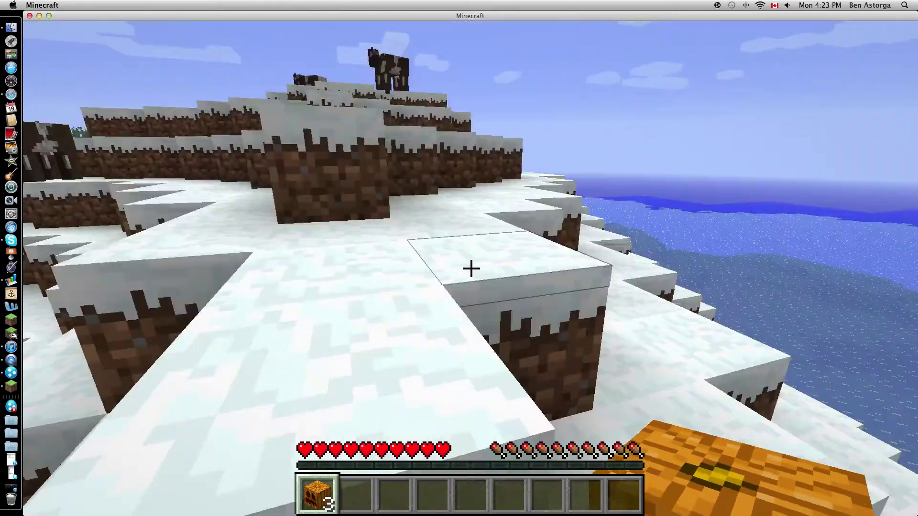
{"action": "key", "text": "w"}
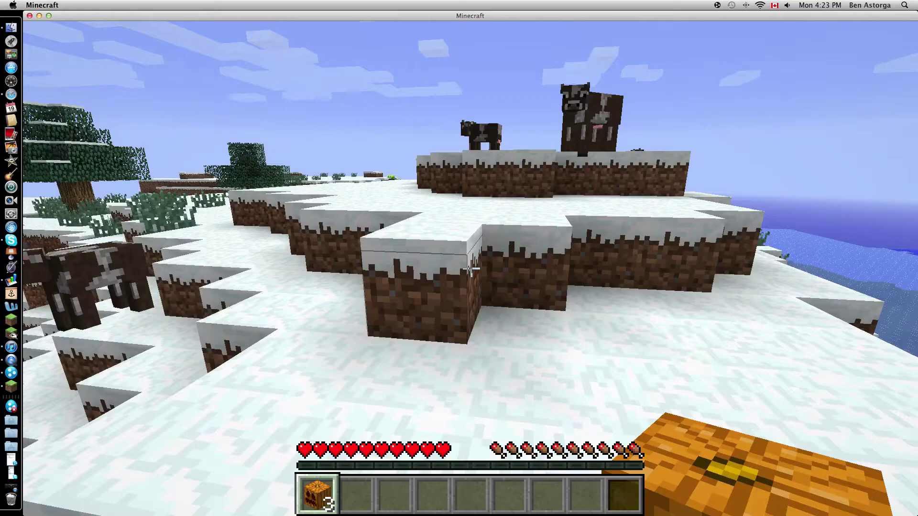
- Walk past the cows, through the pond, and up to the dirt wall
{"action": "key", "text": "w"}
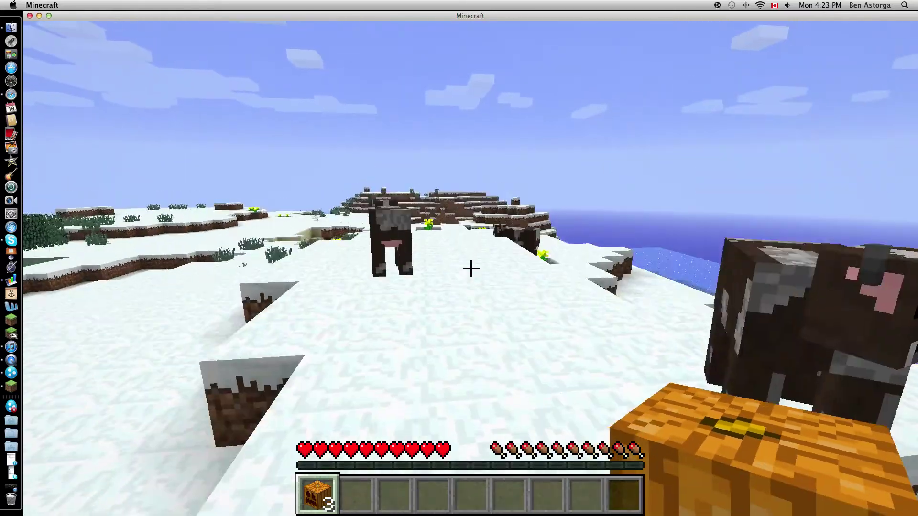
{"action": "key", "text": "w"}
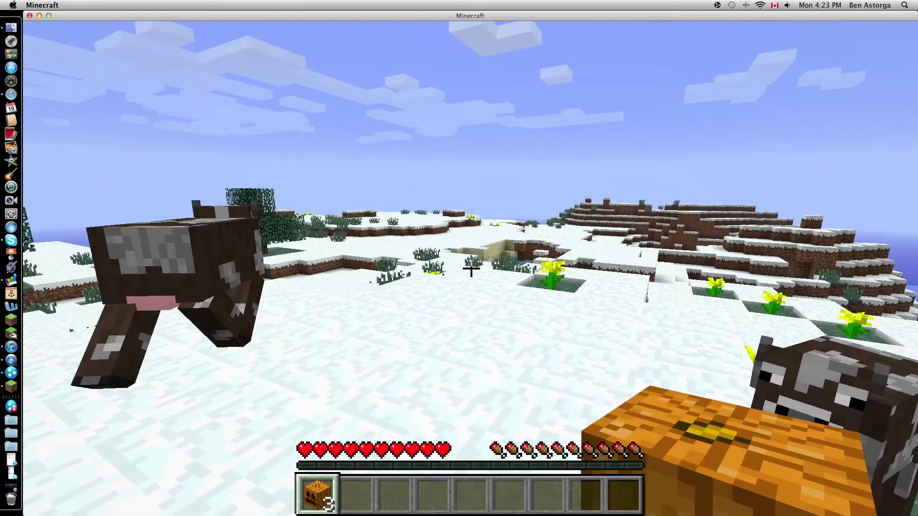
{"action": "key", "text": "w"}
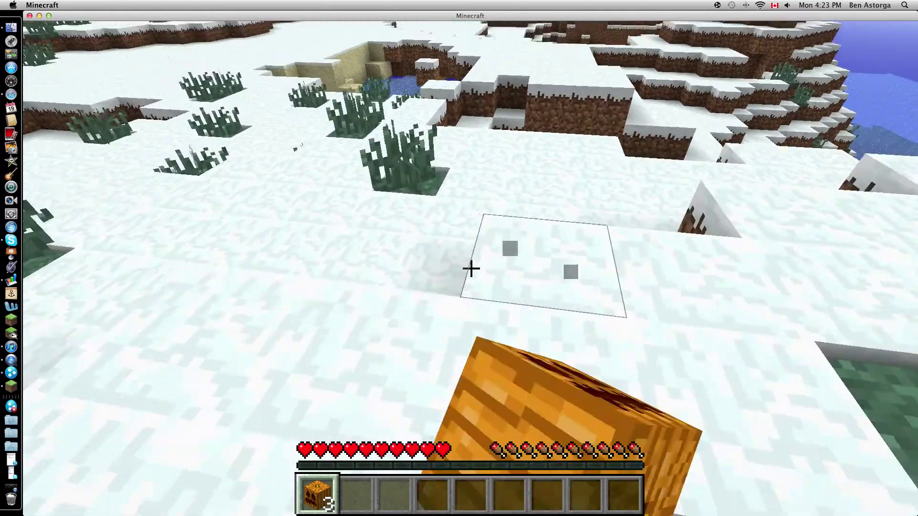
{"action": "key", "text": "w"}
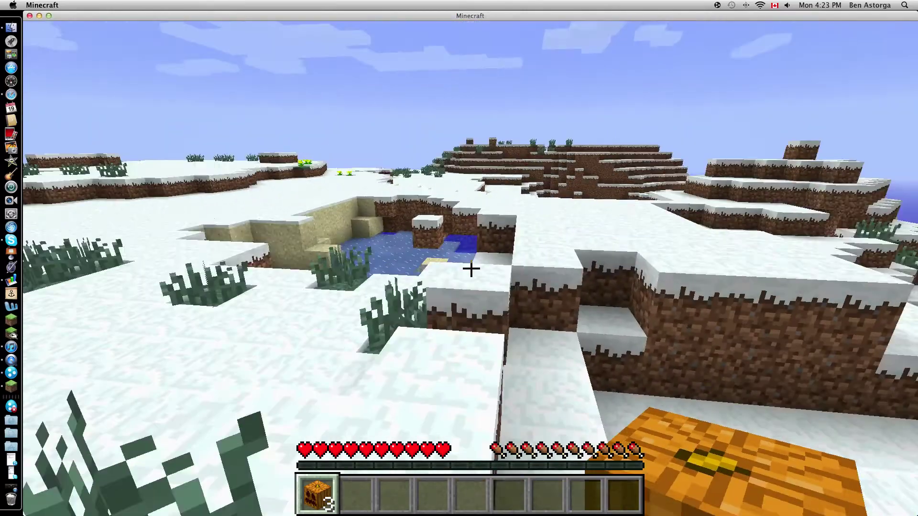
{"action": "key", "text": "w"}
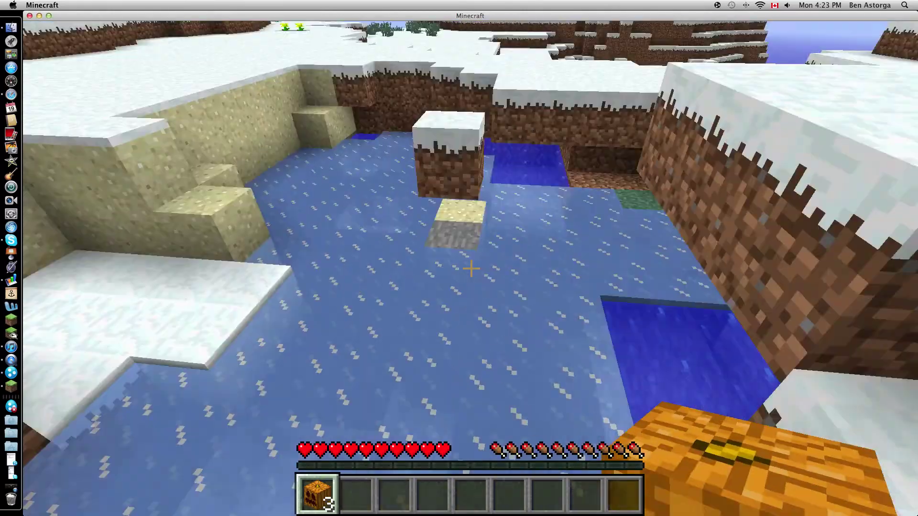
{"action": "key", "text": "w"}
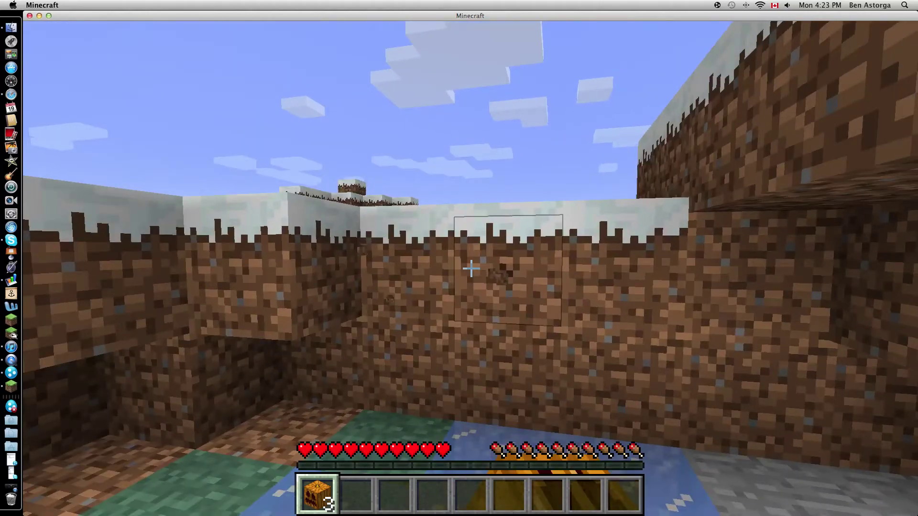
- Mine the dirt block and hillside snow, switching hotbar items, to uncover a pumpkin
{"action": "left_click", "coordinate": [471, 269]}
{"action": "key", "text": "w"}
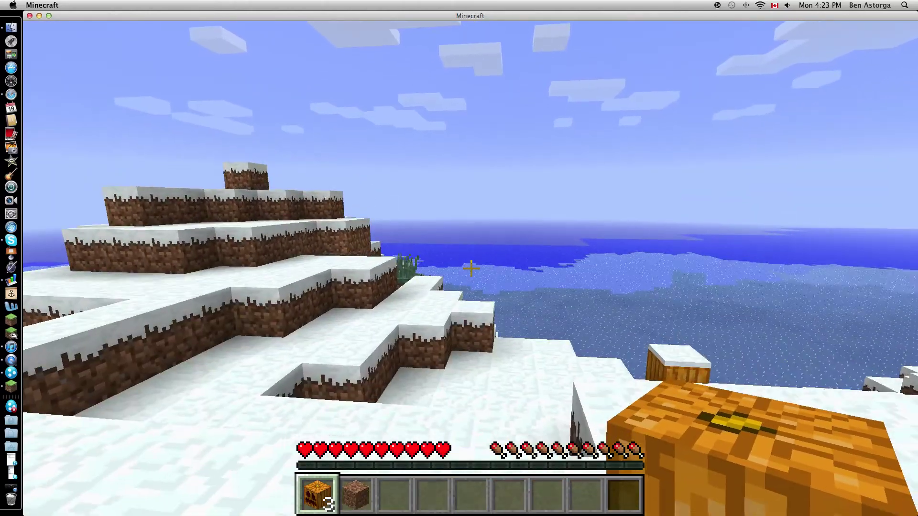
{"action": "key", "text": "3"}
{"action": "key", "text": "2"}
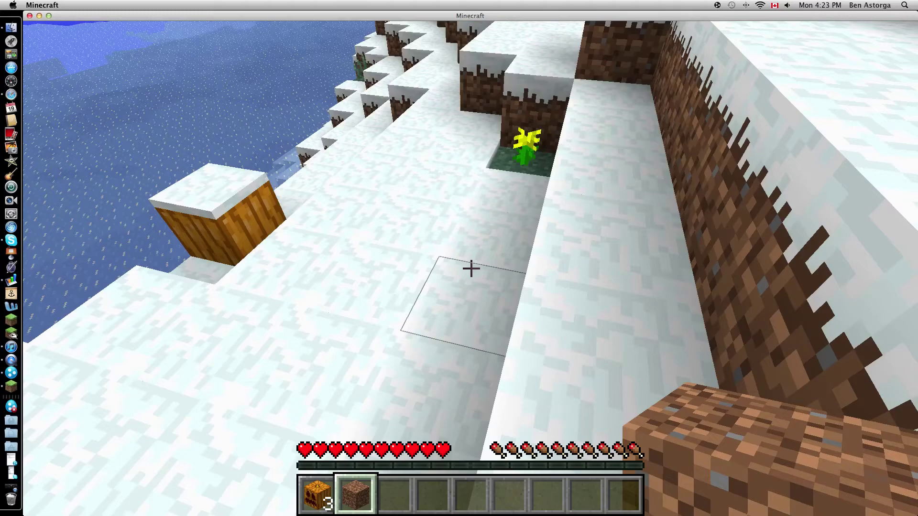
{"action": "key", "text": "w"}
{"action": "left_click", "coordinate": [471, 268]}
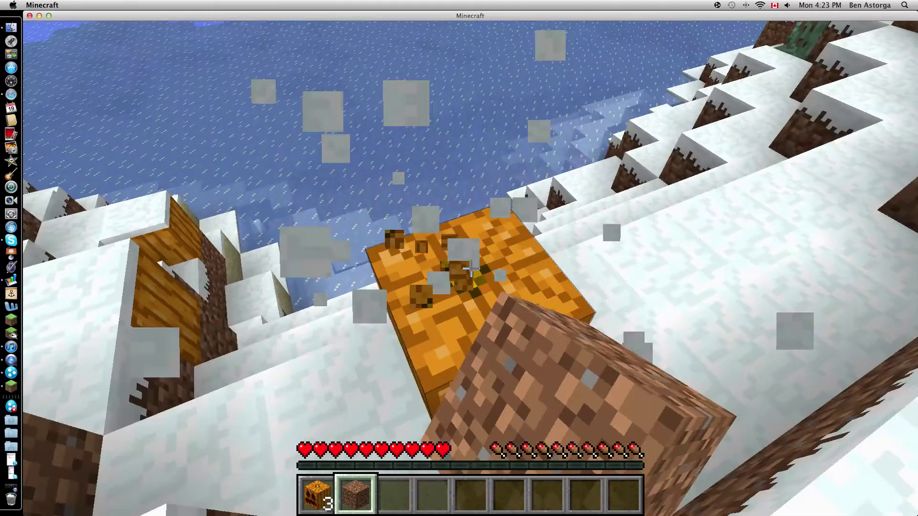
{"action": "key", "text": "1"}
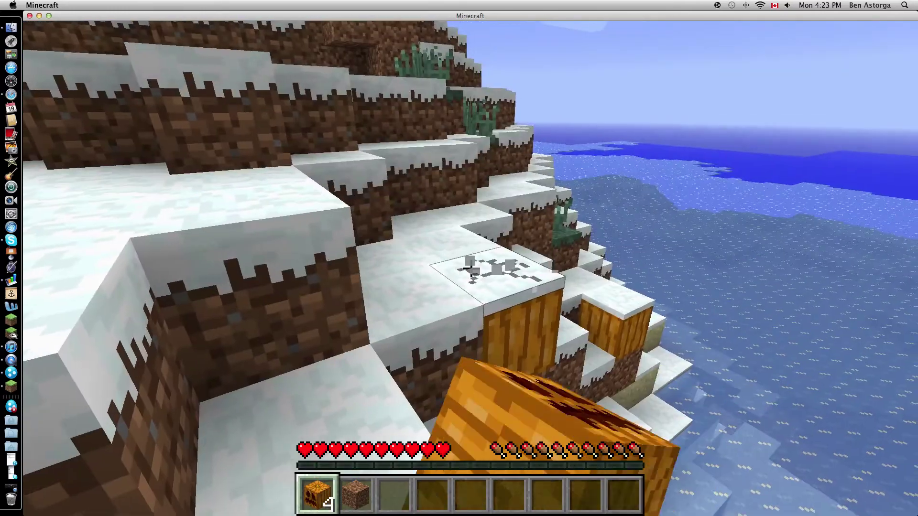
{"action": "left_click", "coordinate": [471, 269]}
{"action": "left_click_drag", "start_coordinate": [471, 269], "coordinate": [471, 269]}
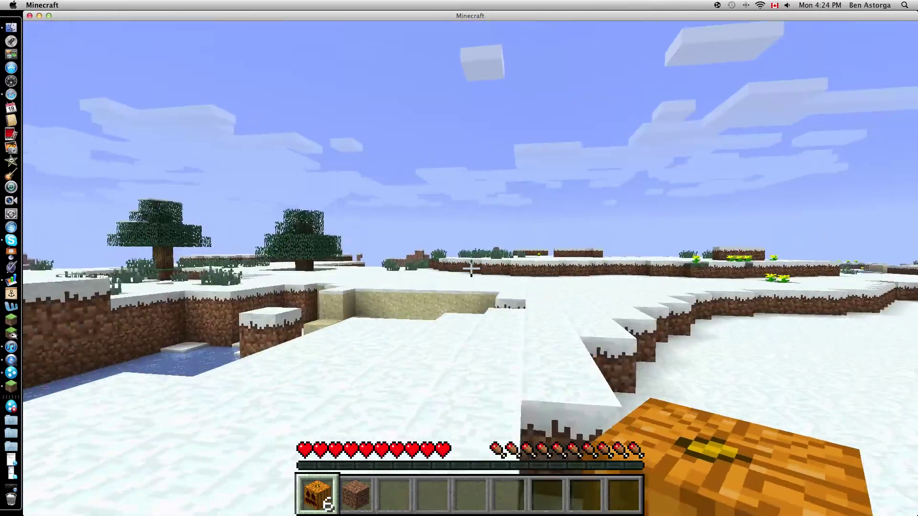
- Walk into the sand pit and jump back out onto the snowy plains
{"action": "key", "text": "w"}
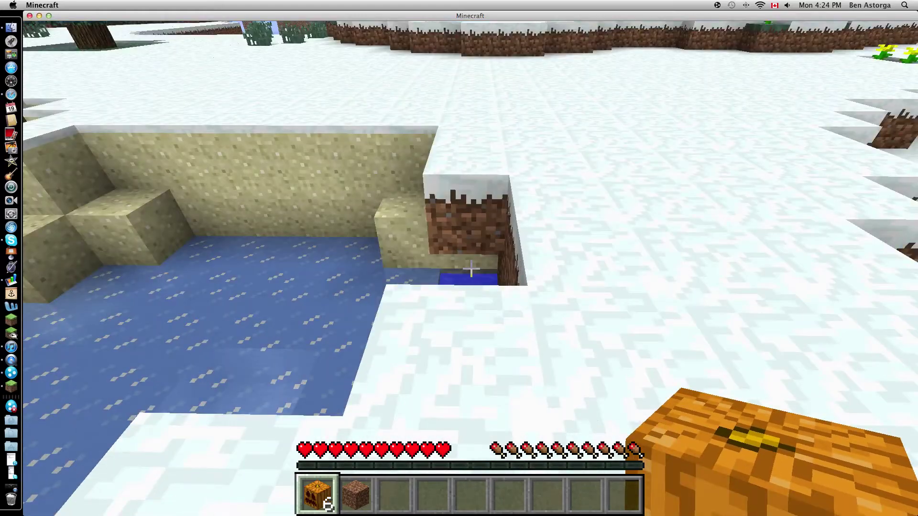
{"action": "key", "text": "w"}
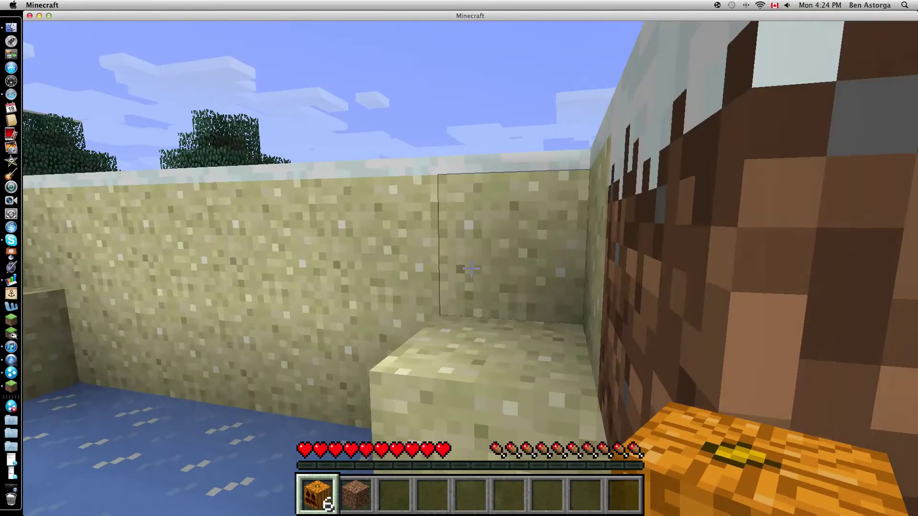
{"action": "key", "text": "space"}
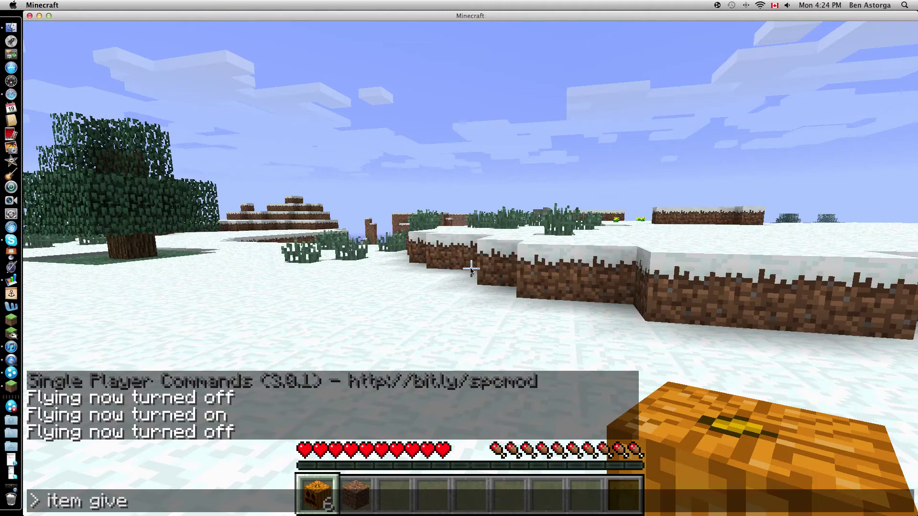
- Run the item give command, which reports the item can't be found, then walk to the dirt pit
{"action": "key", "text": "Return"}
{"action": "key", "text": "w"}
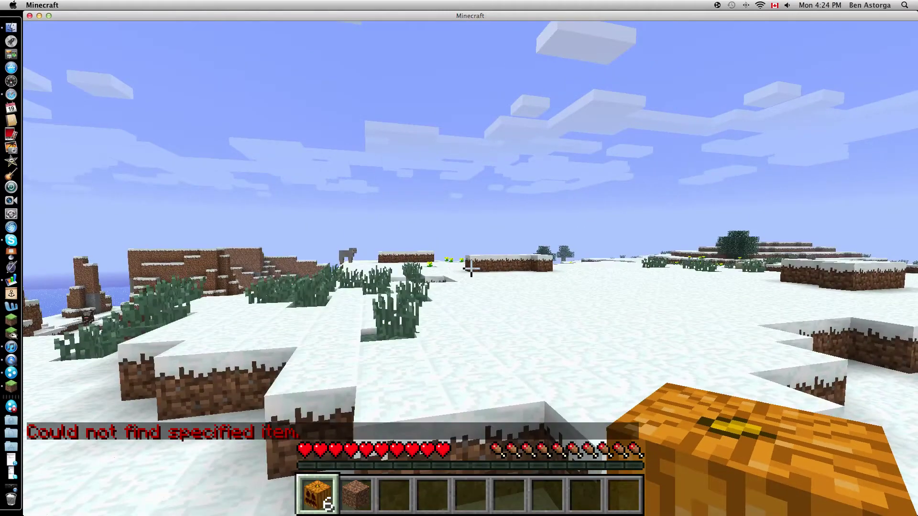
{"action": "key", "text": "w"}
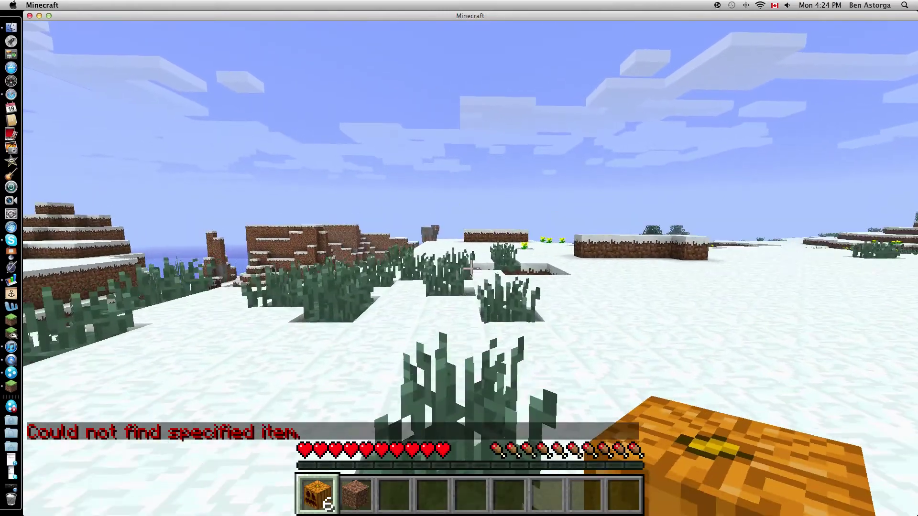
{"action": "key", "text": "w"}
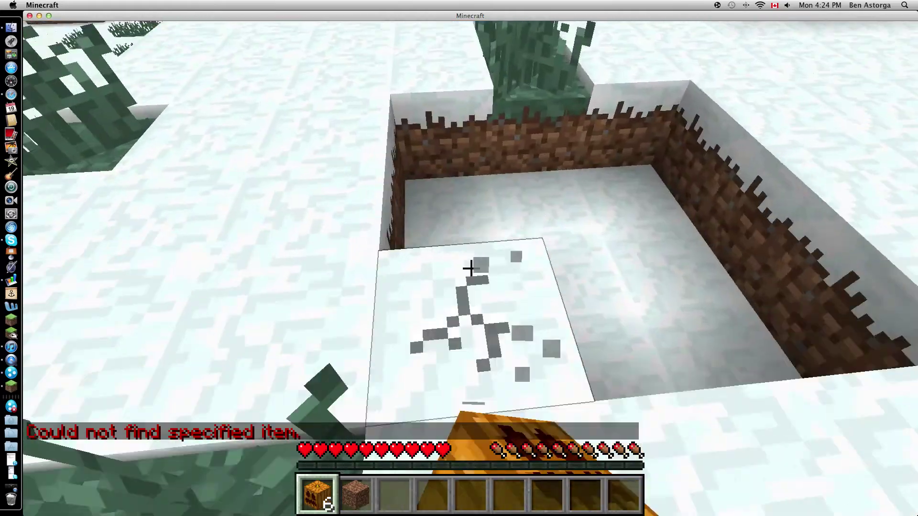
- Mine toward the open plain, hit the sheep, and break a snow block
{"action": "left_click_drag", "start_coordinate": [470, 269], "coordinate": [470, 269]}
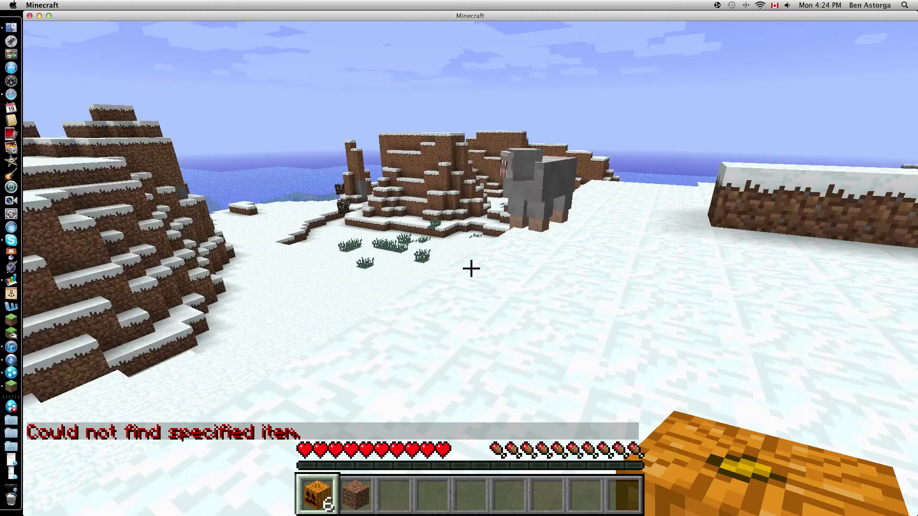
{"action": "key", "text": "w"}
{"action": "left_click", "coordinate": [470, 269]}
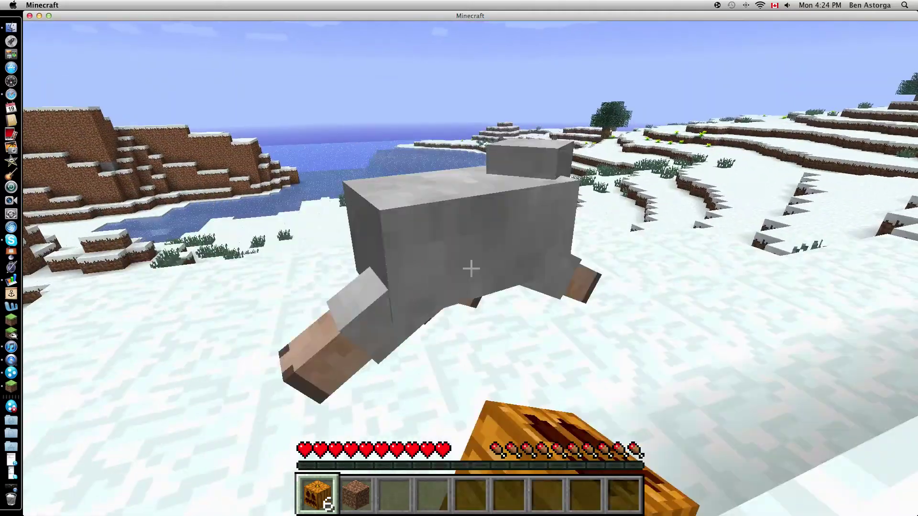
{"action": "left_click_drag", "start_coordinate": [470, 269], "coordinate": [471, 268]}
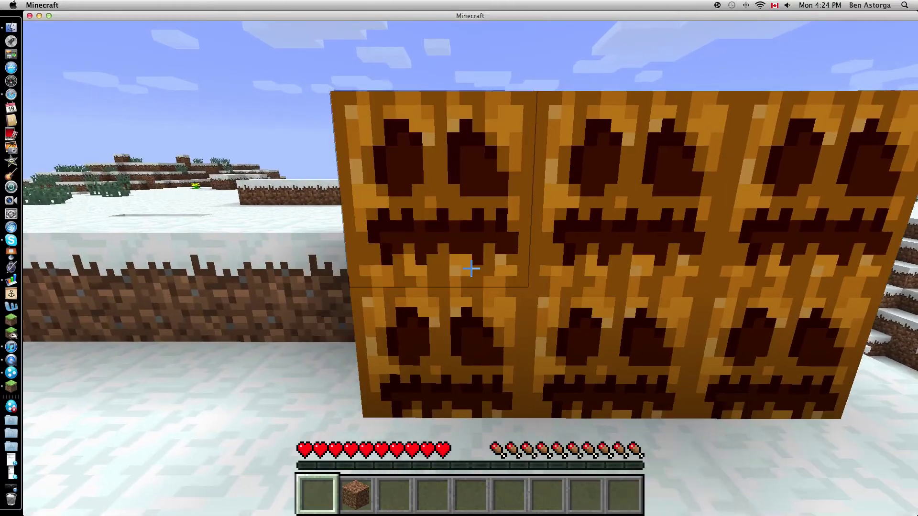
- Place the last pumpkin on the wall, then fly around and above the pumpkin column
{"action": "left_click", "coordinate": [470, 268]}
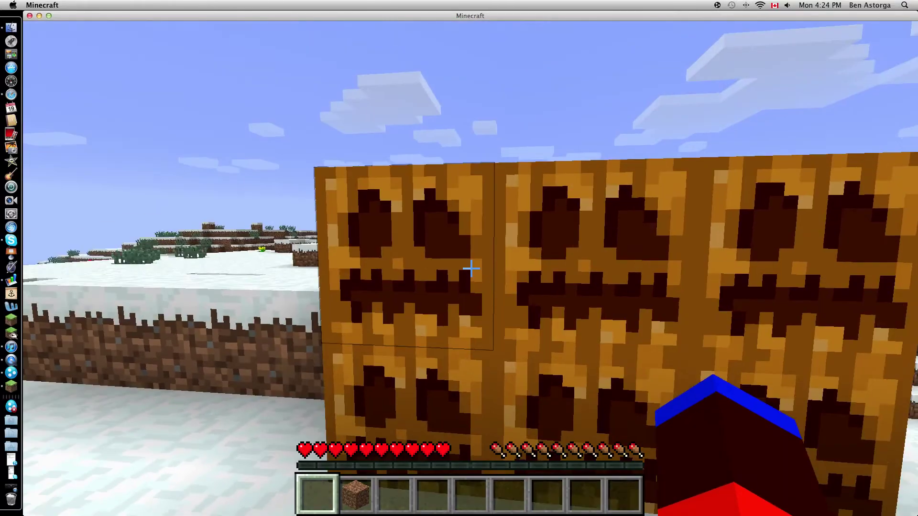
{"action": "key", "text": "w"}
{"action": "key", "text": "s"}
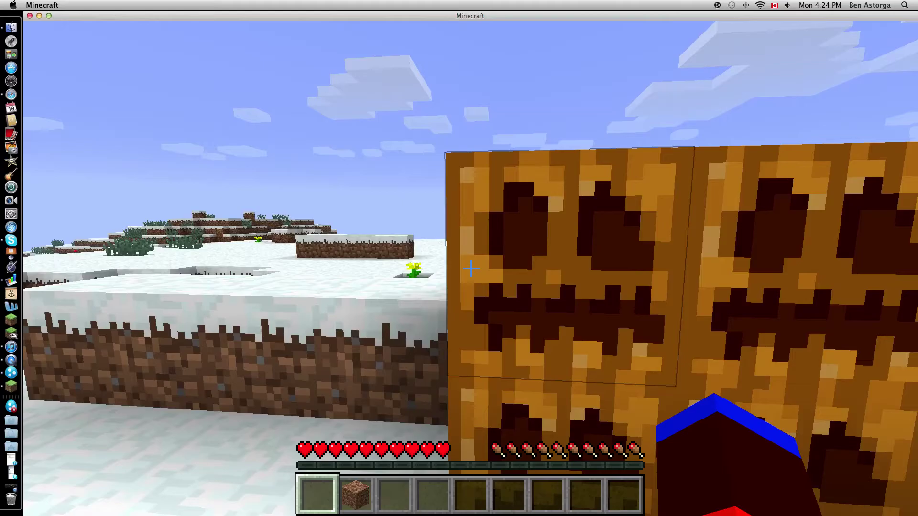
{"action": "key", "text": "space"}
{"action": "key", "text": "w"}
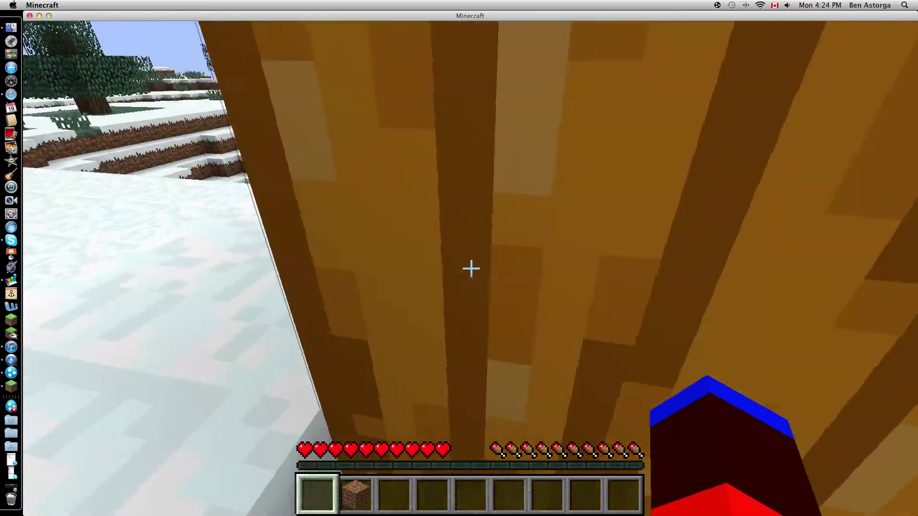
{"action": "key", "text": "space"}
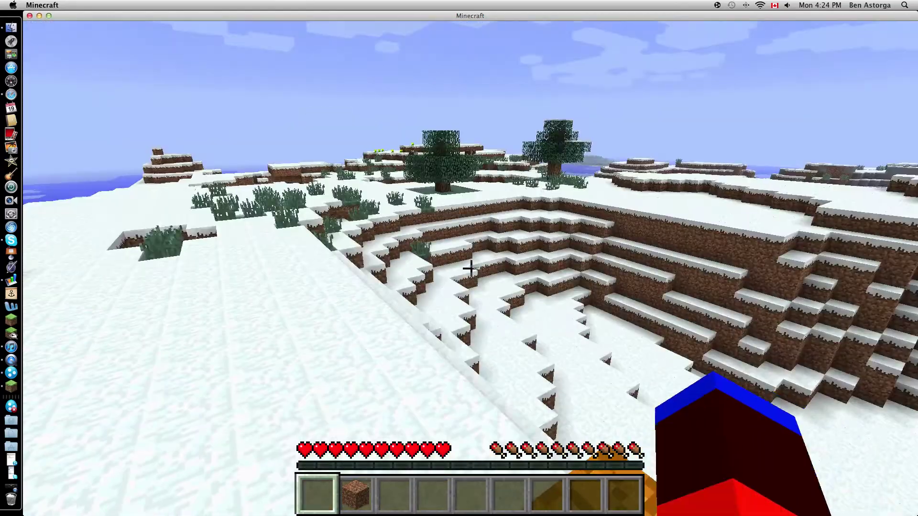
- Head across the snowy field toward the dirt blocks with flowers, opening the command console
{"action": "key", "text": "w"}
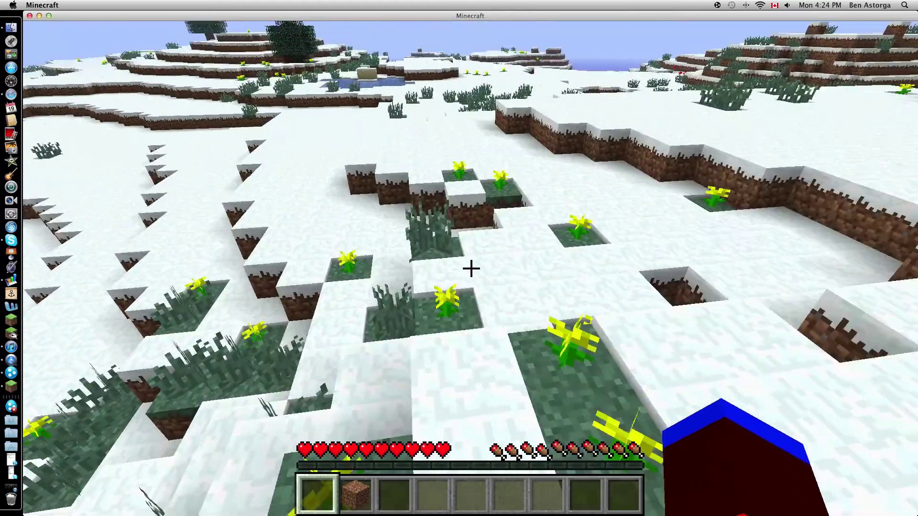
{"action": "key", "text": "t"}
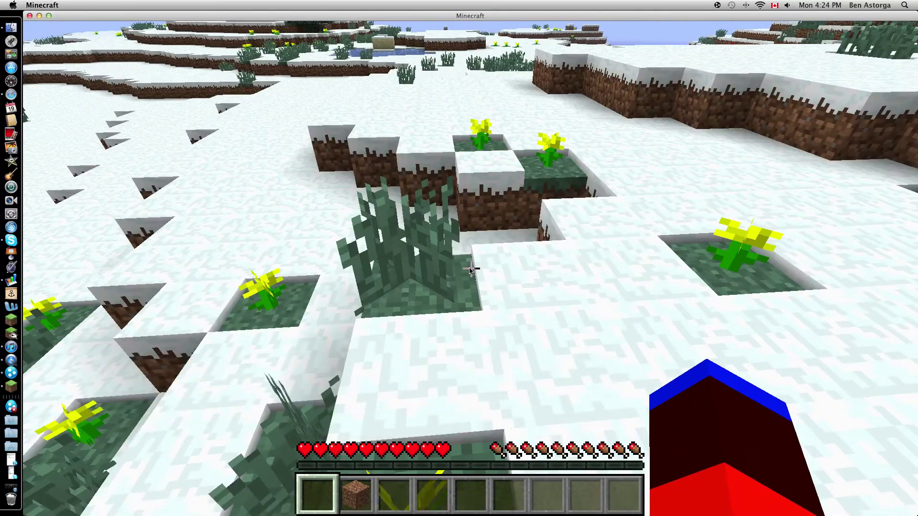
{"action": "key", "text": "w"}
{"action": "key", "text": "w"}
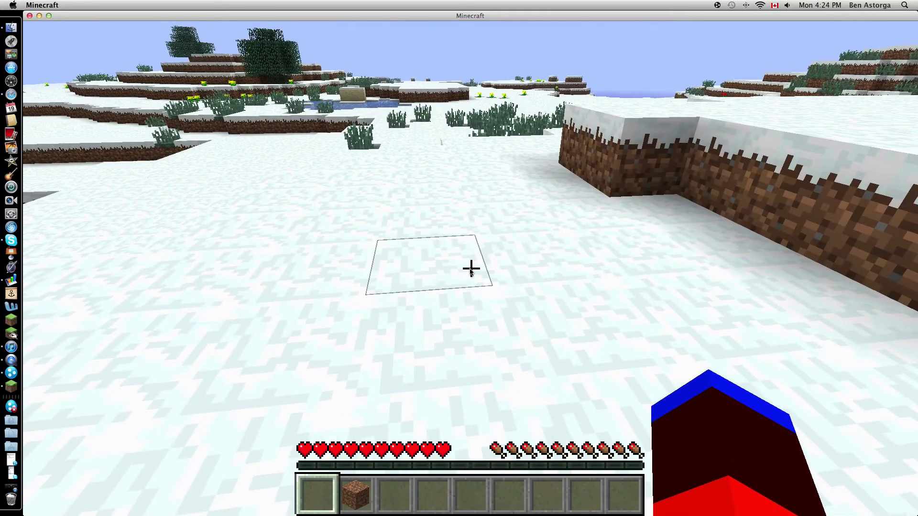
- Walk across the snow showing the cape from behind, then from the front, then return to first person
{"action": "key", "text": "e"}
{"action": "key", "text": "e"}
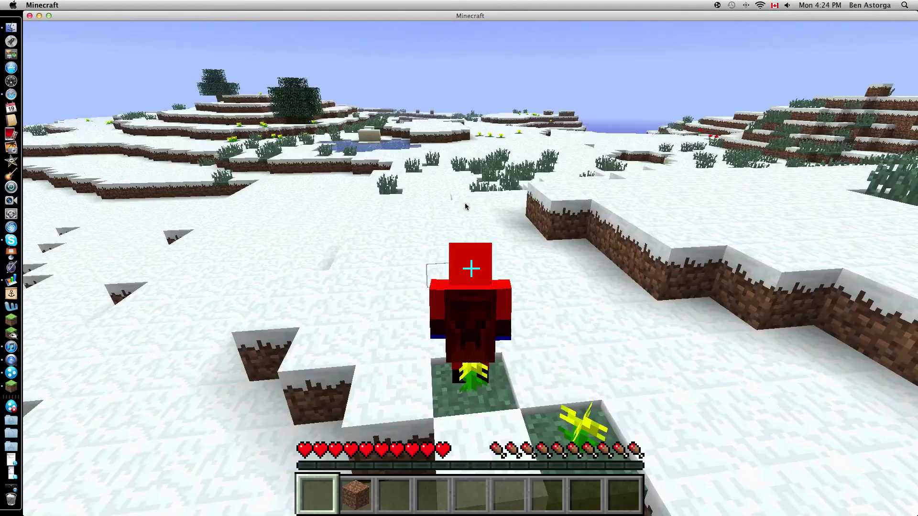
{"action": "key", "text": "w"}
{"action": "key", "text": "w"}
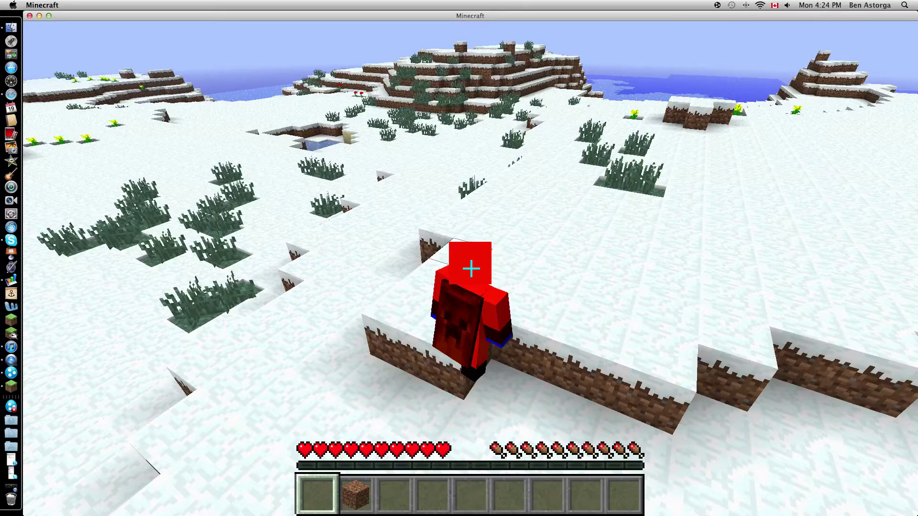
{"action": "key", "text": "w"}
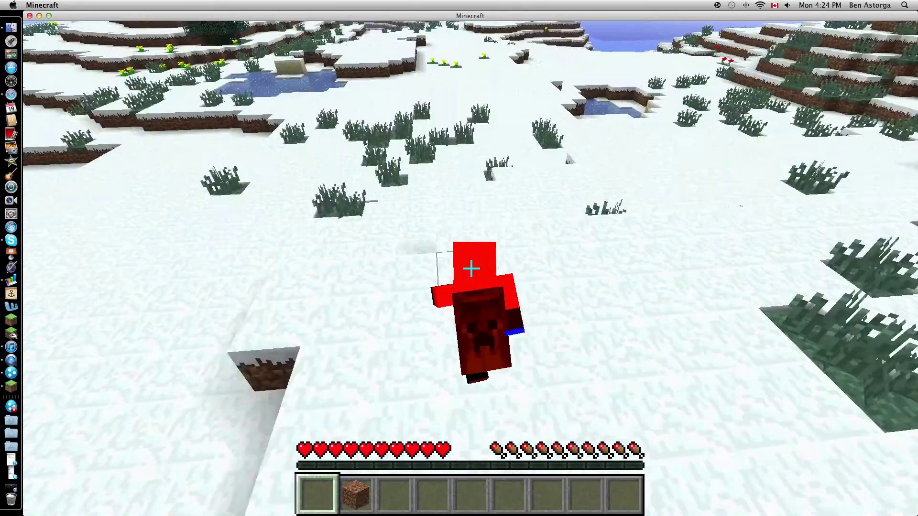
{"action": "key", "text": "F5"}
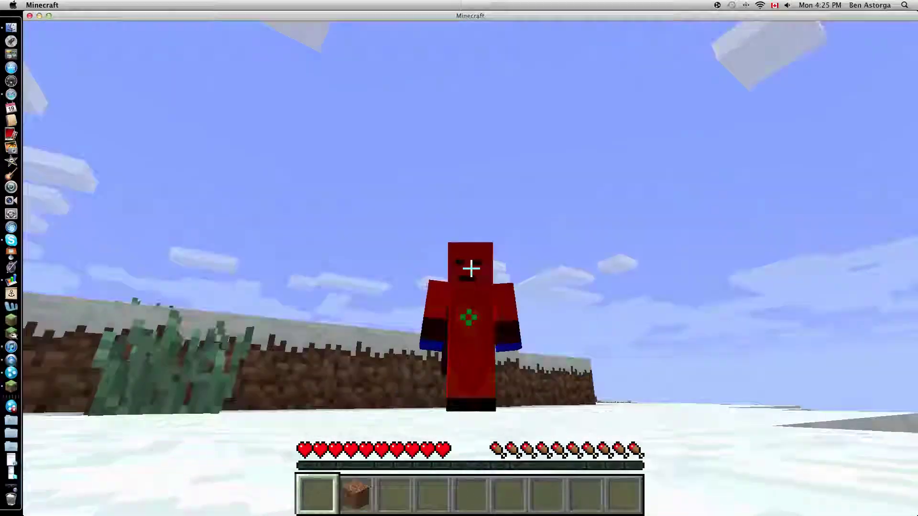
{"action": "key", "text": "F5"}
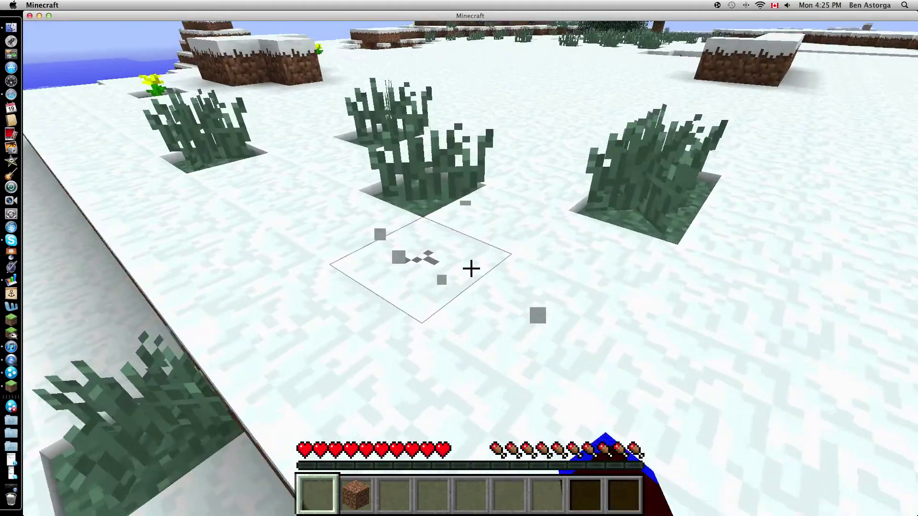
- Break a tall-grass tuft and a snow block, then pause at the Game menu to save the level
{"action": "left_click", "coordinate": [471, 269]}
{"action": "key", "text": "w"}
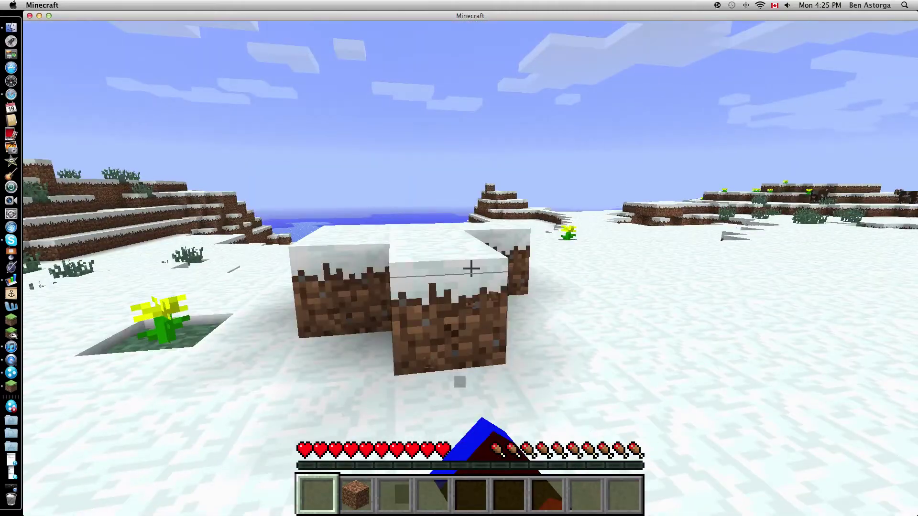
{"action": "key", "text": "w"}
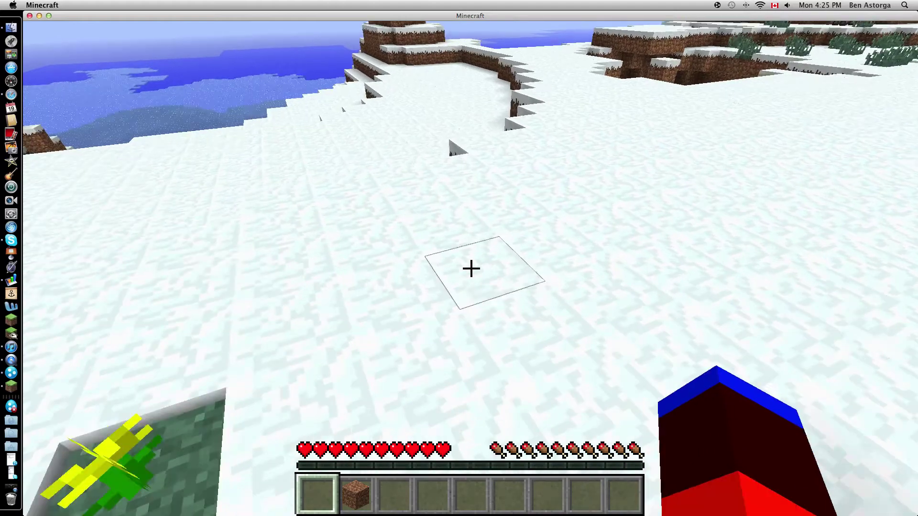
{"action": "left_click", "coordinate": [471, 268]}
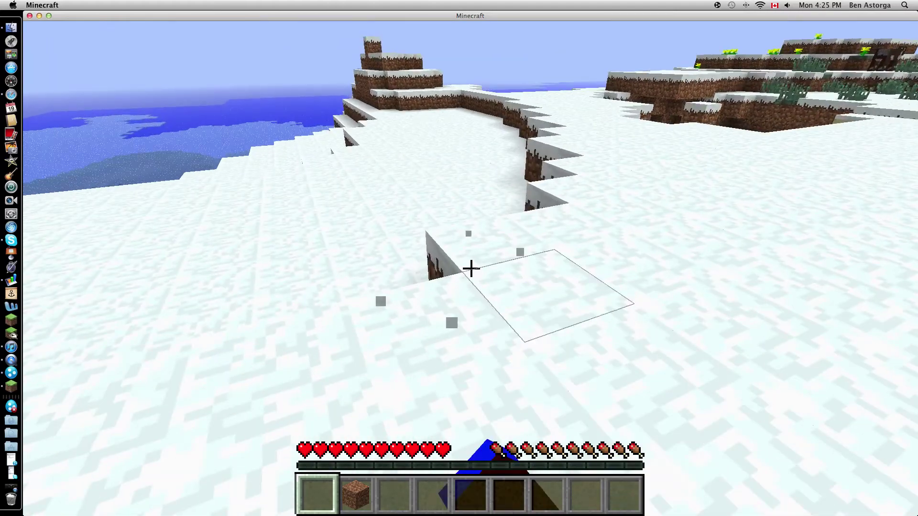
{"action": "key", "text": "Escape"}
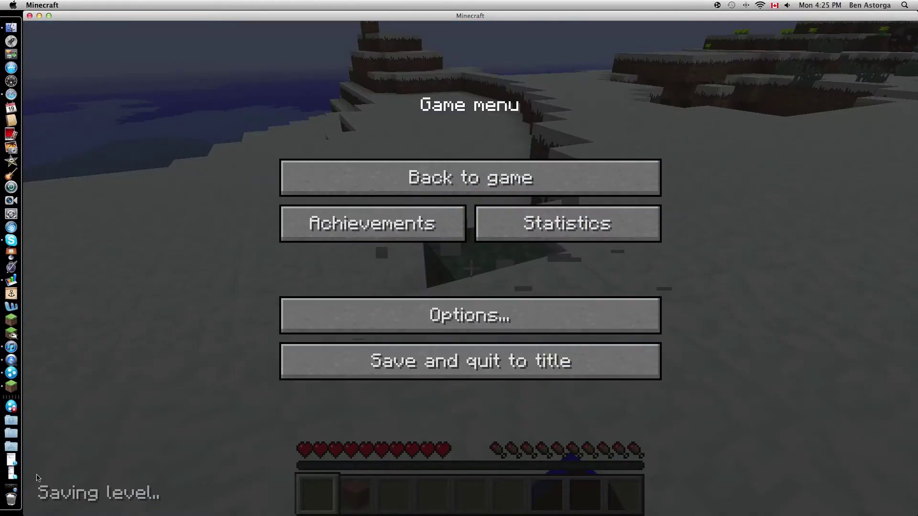